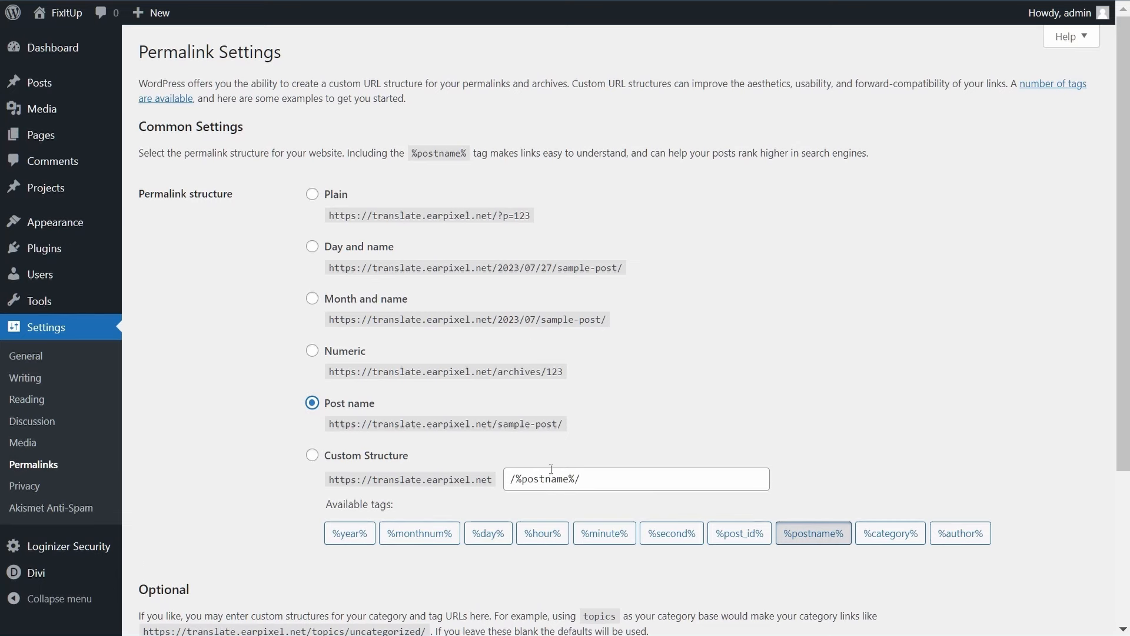
- Save the permalink settings with the Post name structure
{"action": "left_click", "coordinate": [177, 565]}
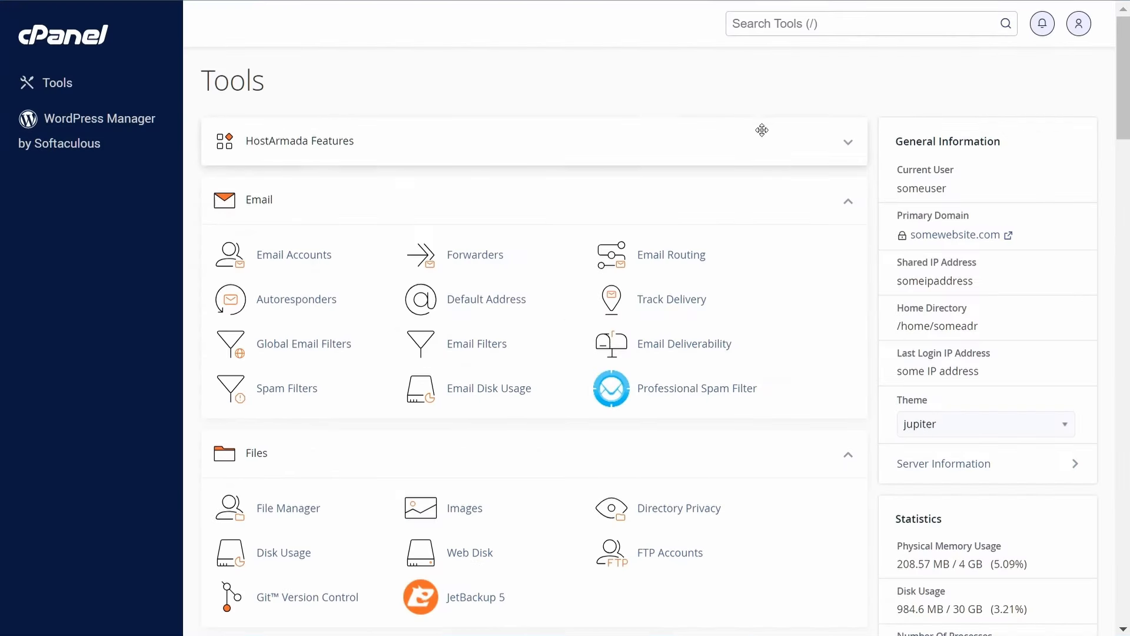
- Switch to cPanel and download wp-config.php from the translate.earpixel.net folder in File Manager
{"action": "left_click", "coordinate": [302, 508]}
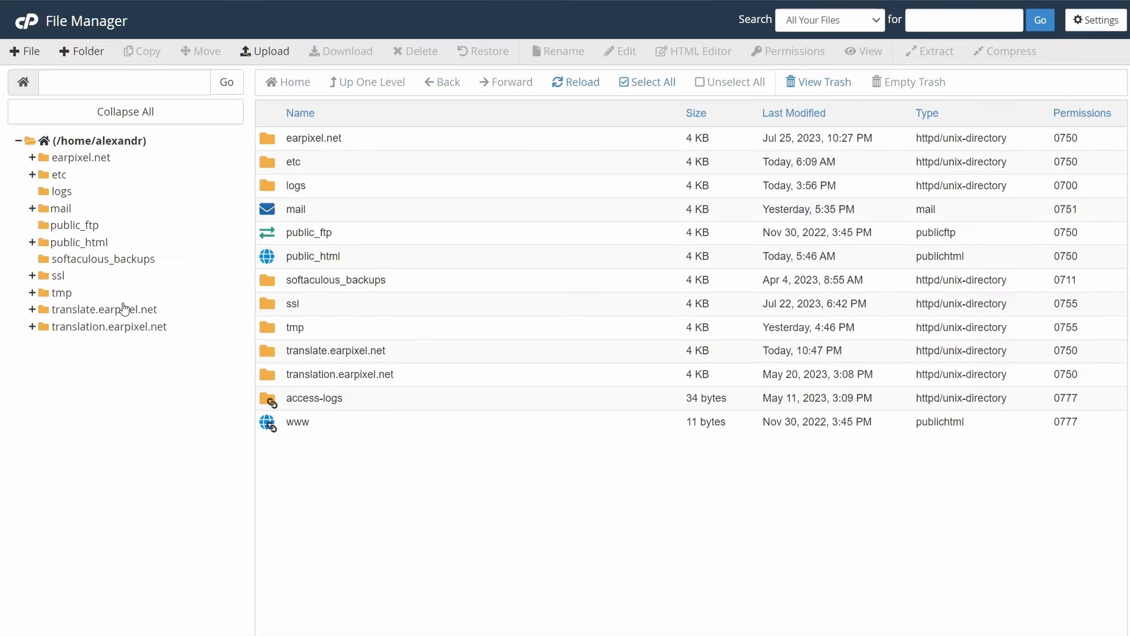
{"action": "left_click", "coordinate": [121, 309]}
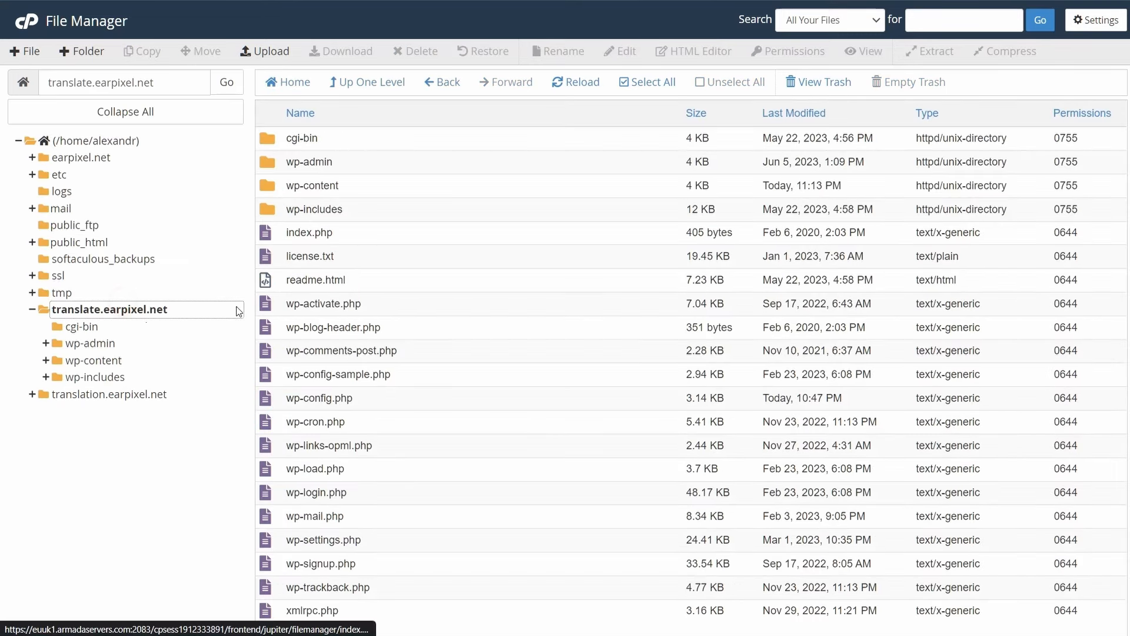
{"action": "left_click", "coordinate": [405, 400]}
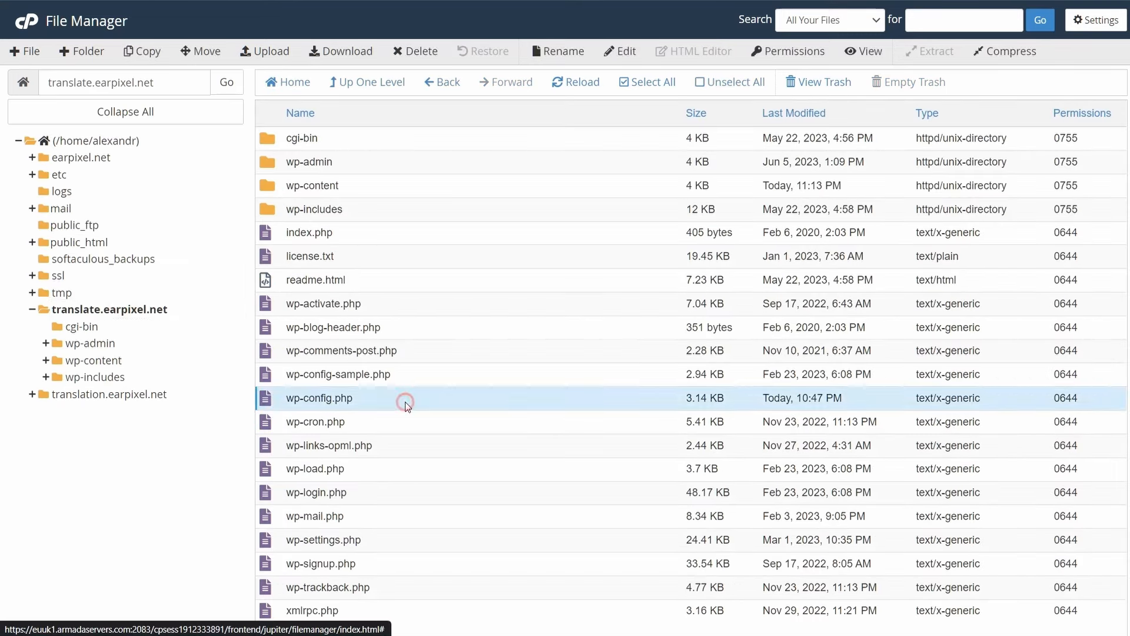
{"action": "left_click", "coordinate": [358, 53]}
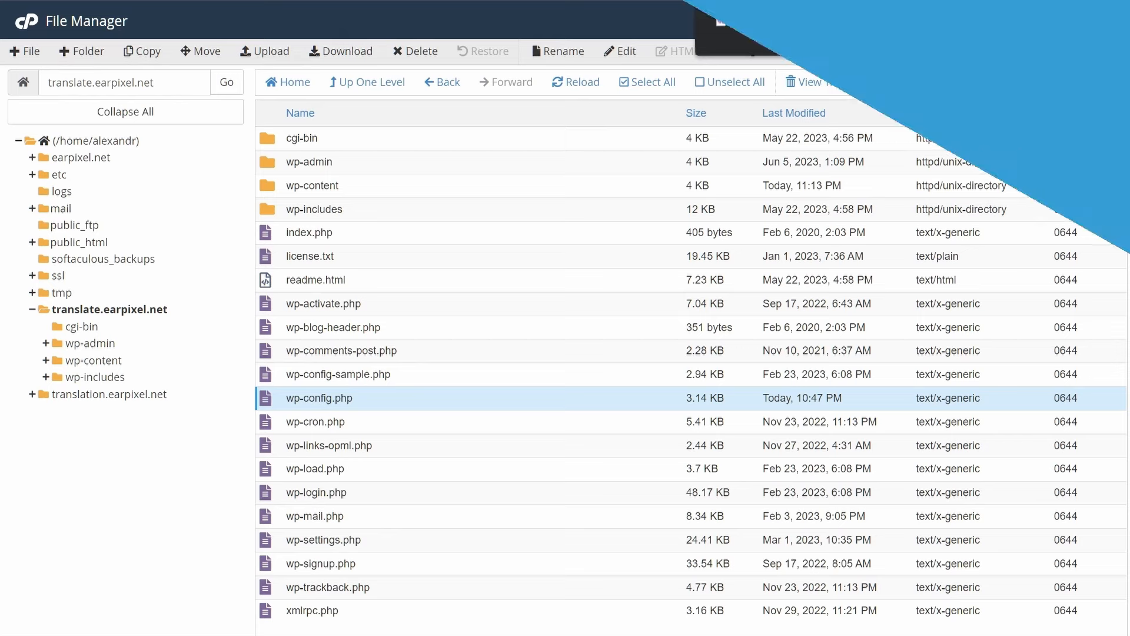
- In the code editor, add define('WP_ALLOW_MULTISITE', true); to wp-config.php above the "stop editing" comment
{"action": "scroll", "coordinate": [863, 141], "scroll_direction": "down", "scroll_amount": 4}
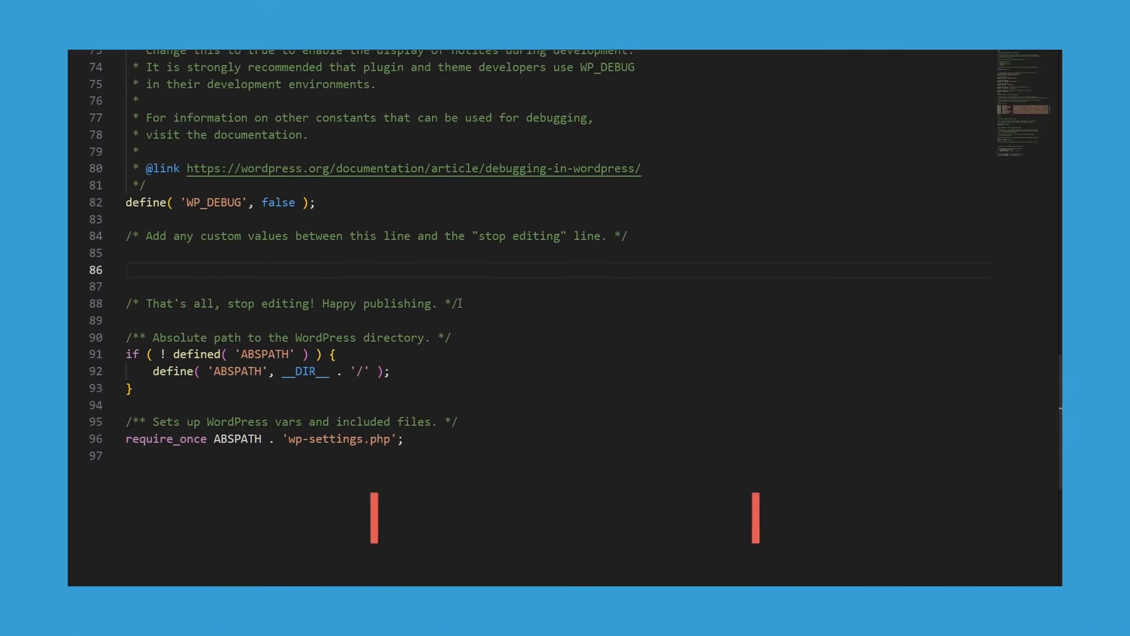
{"action": "left_click", "coordinate": [98, 303]}
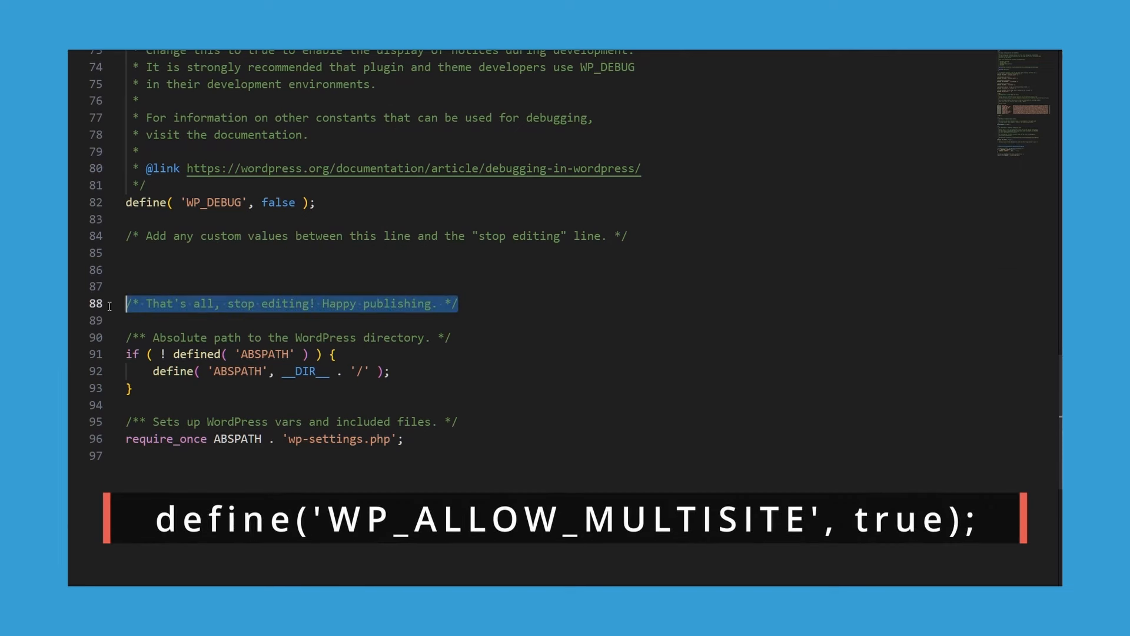
{"action": "left_click", "coordinate": [141, 267]}
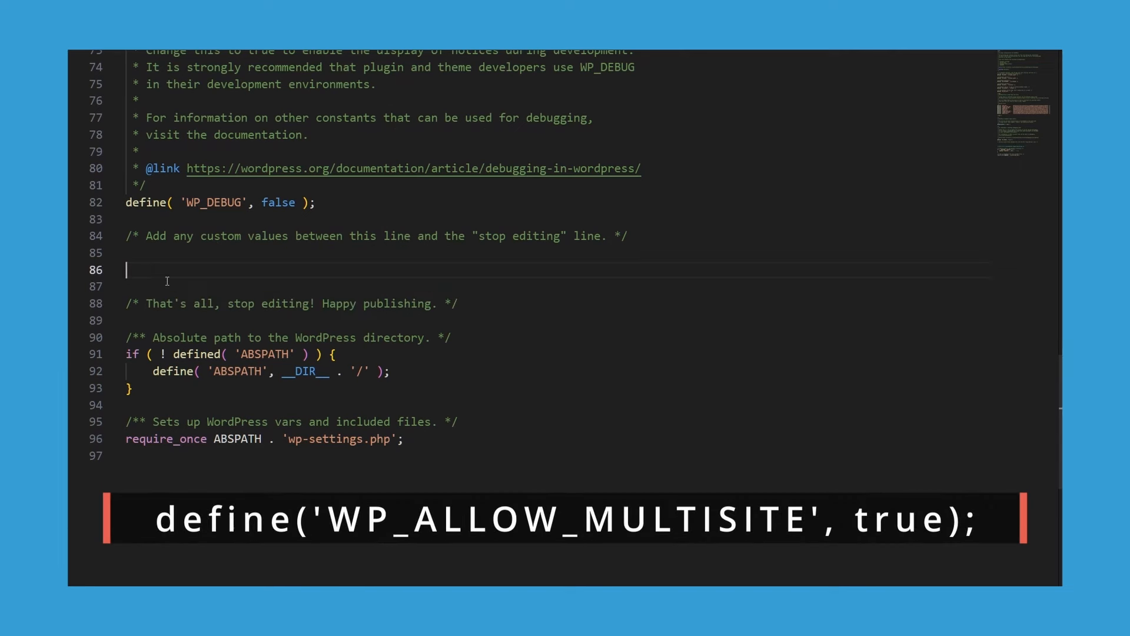
{"action": "type", "text": "define('WP_ALLOW_MULTISITE', true);"}
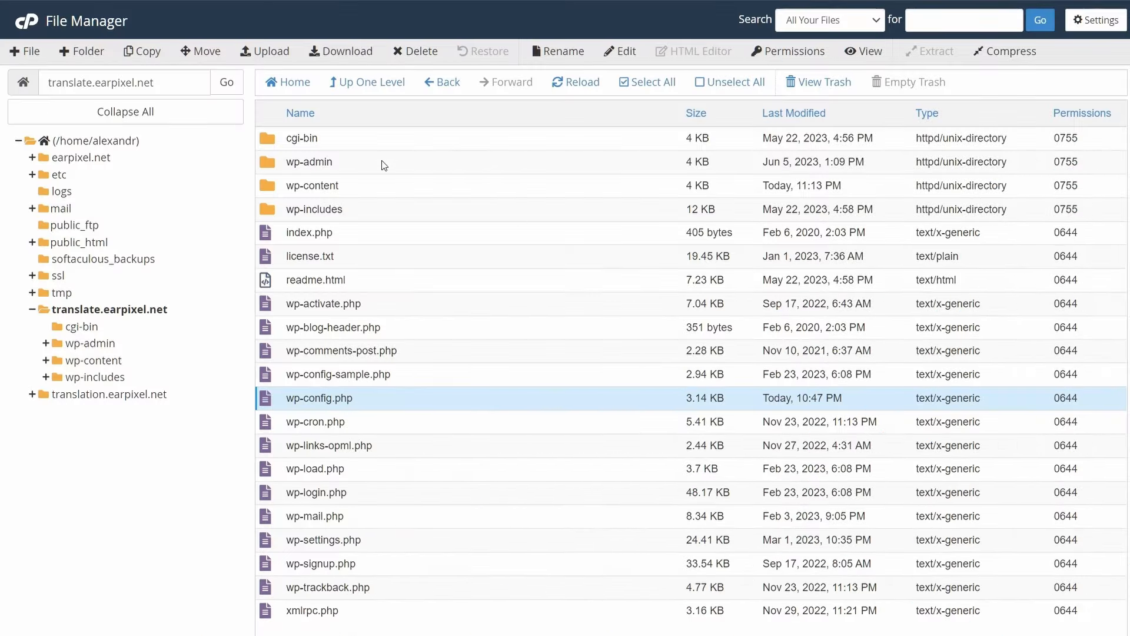
- Upload the edited wp-config.php to the translate.earpixel.net folder in cPanel, overwriting the existing file
{"action": "left_click", "coordinate": [270, 51]}
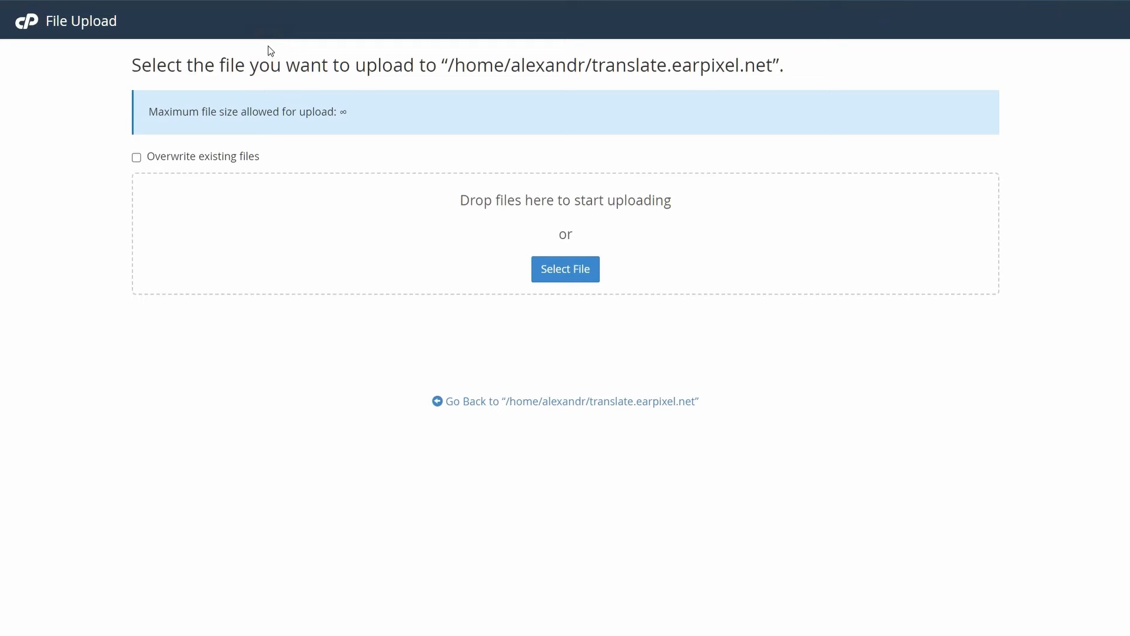
{"action": "left_click", "coordinate": [215, 158]}
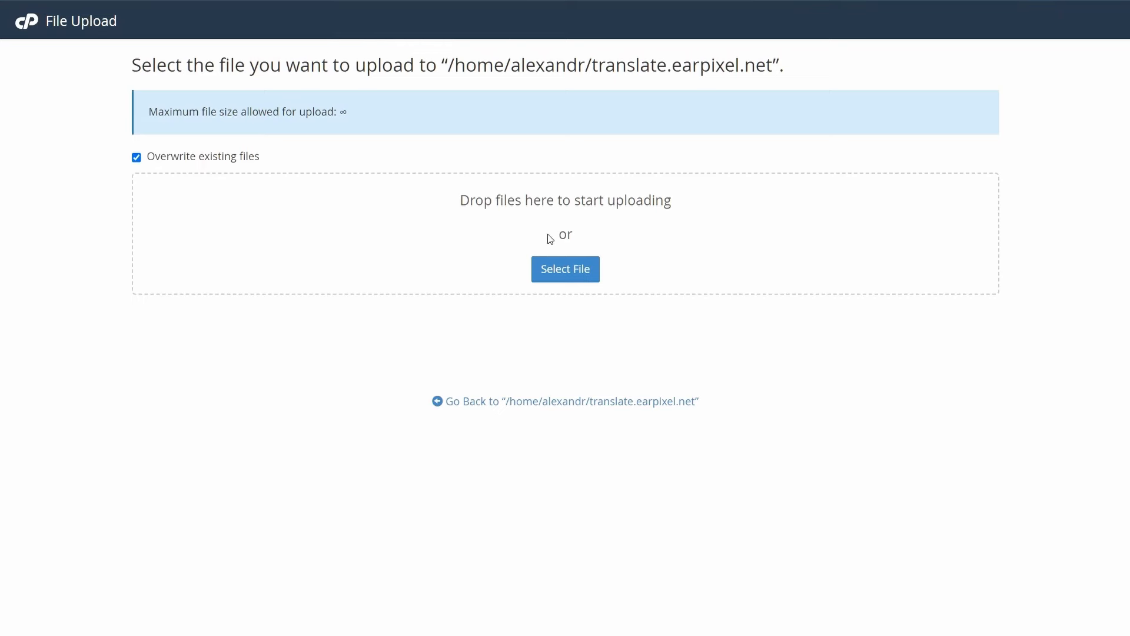
{"action": "left_click", "coordinate": [558, 276]}
{"action": "left_click", "coordinate": [389, 235]}
{"action": "left_click", "coordinate": [518, 454]}
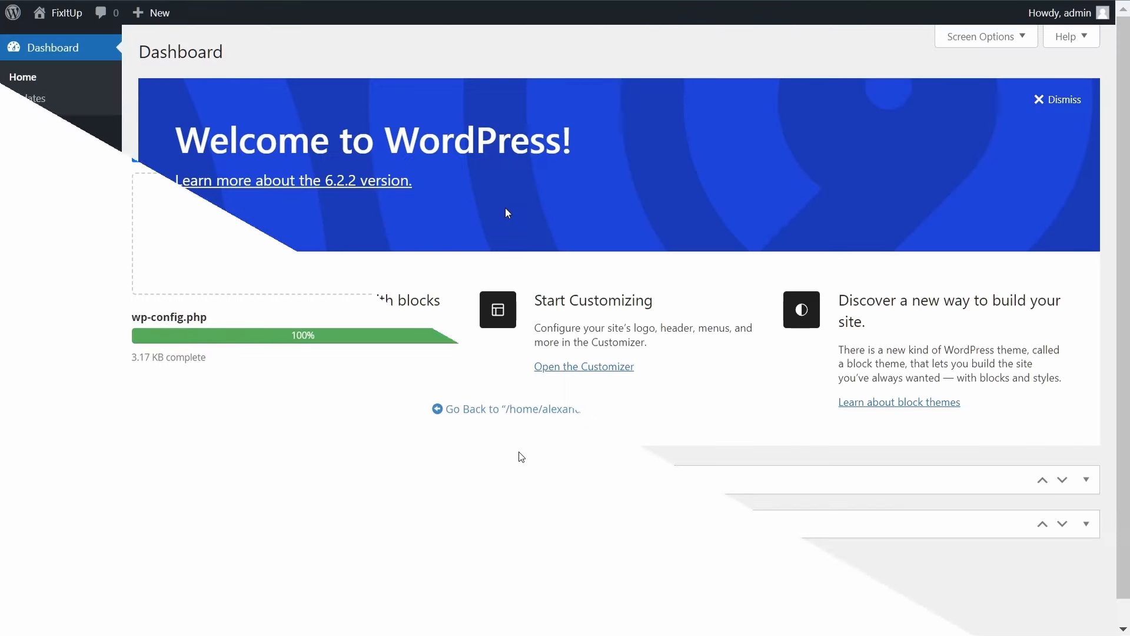
- In the WordPress admin, open Network Setup and follow its plugin deactivation link to deactivate Loginizer and Akismet Anti-Spam
{"action": "mouse_move", "coordinate": [35, 357]}
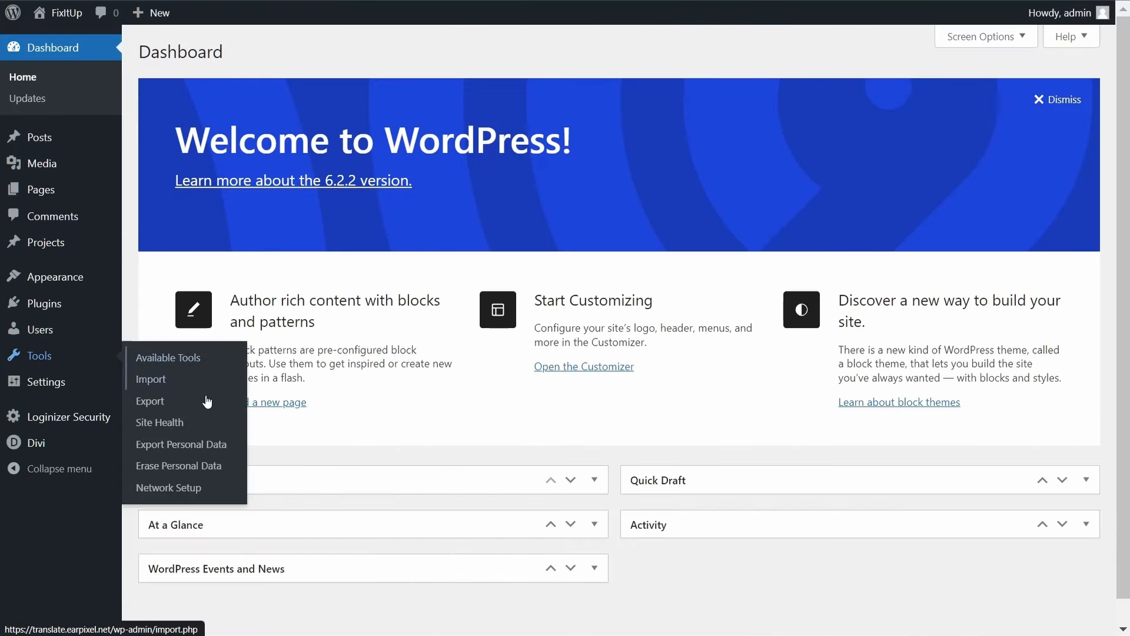
{"action": "left_click", "coordinate": [189, 492]}
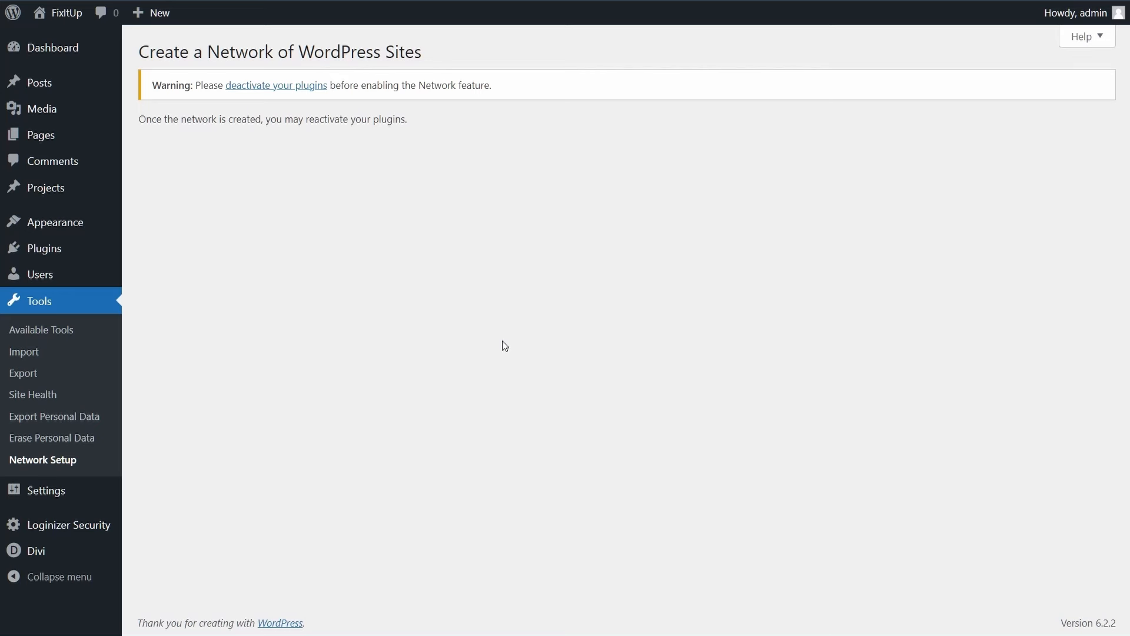
{"action": "left_click", "coordinate": [277, 90]}
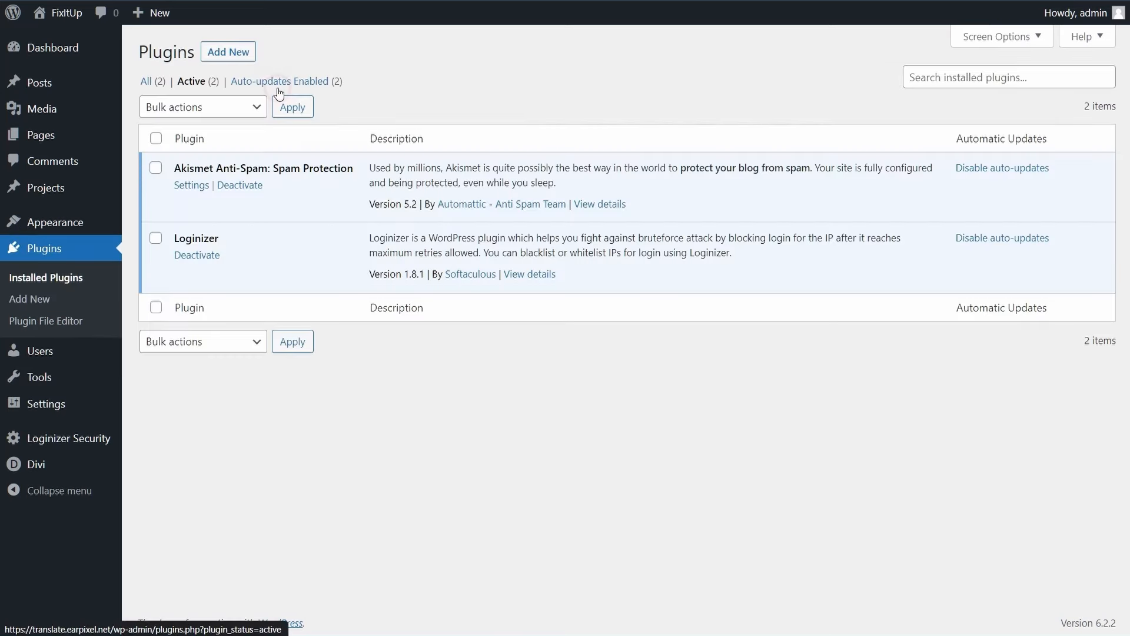
{"action": "left_click", "coordinate": [214, 256]}
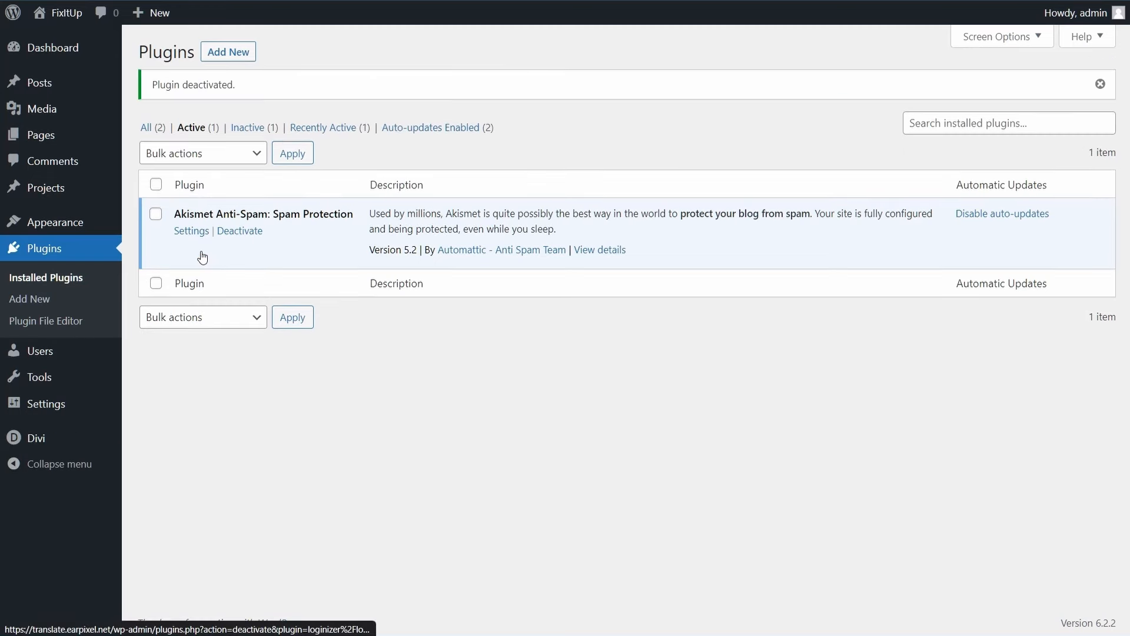
{"action": "left_click", "coordinate": [240, 231]}
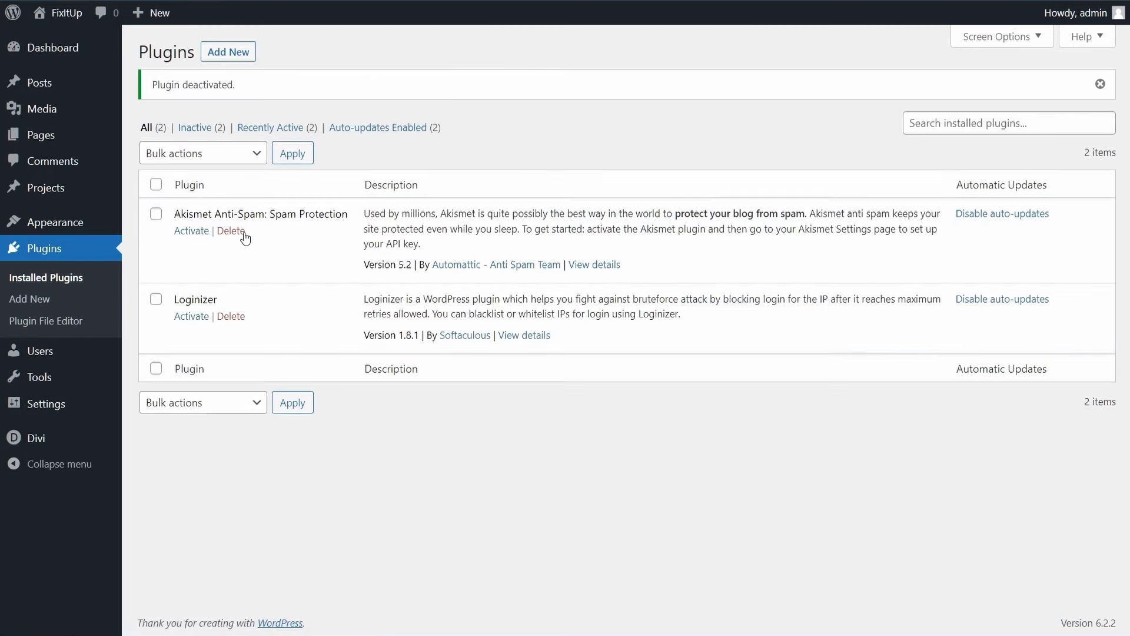
- Return to Network Setup and install the network with the title FixItUp Sites and the prefilled admin email
{"action": "mouse_move", "coordinate": [78, 378]}
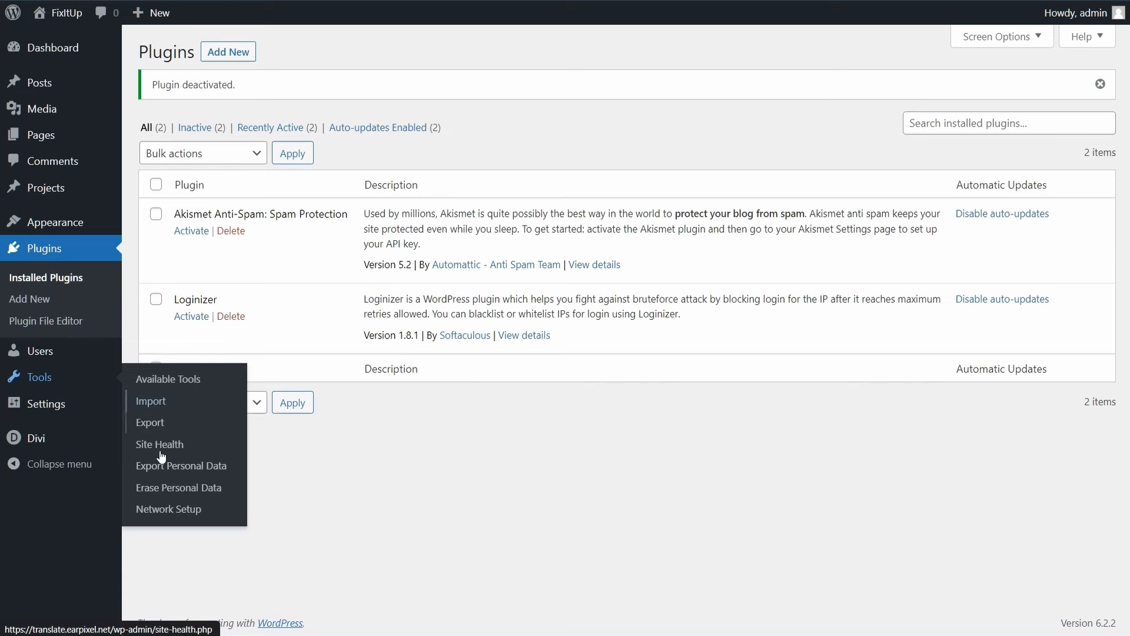
{"action": "left_click", "coordinate": [157, 513]}
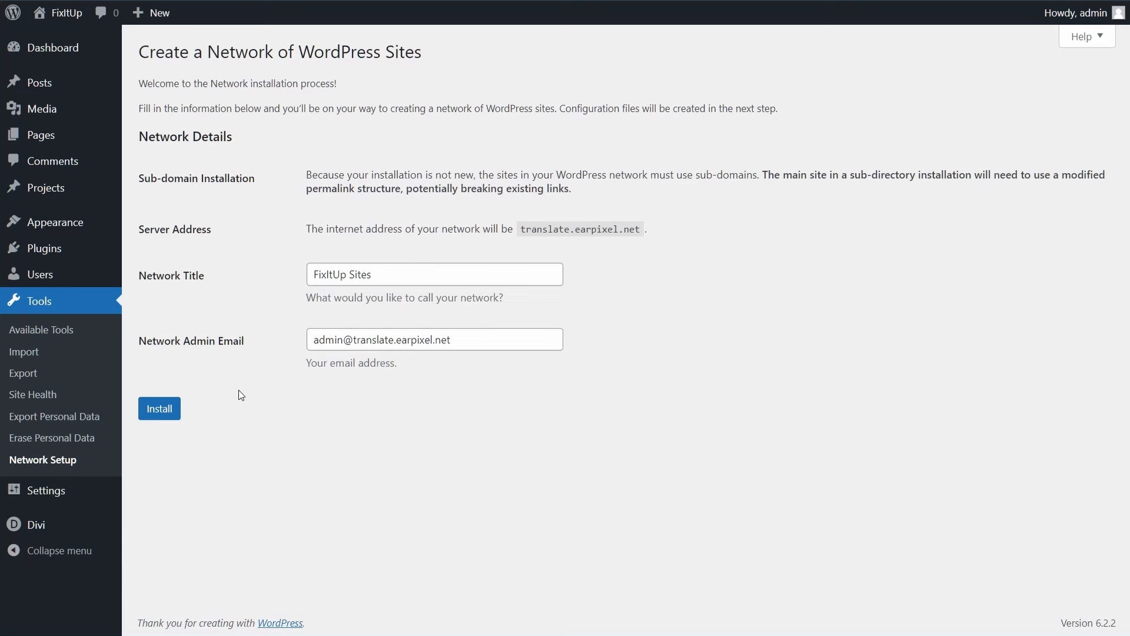
{"action": "left_click", "coordinate": [179, 411]}
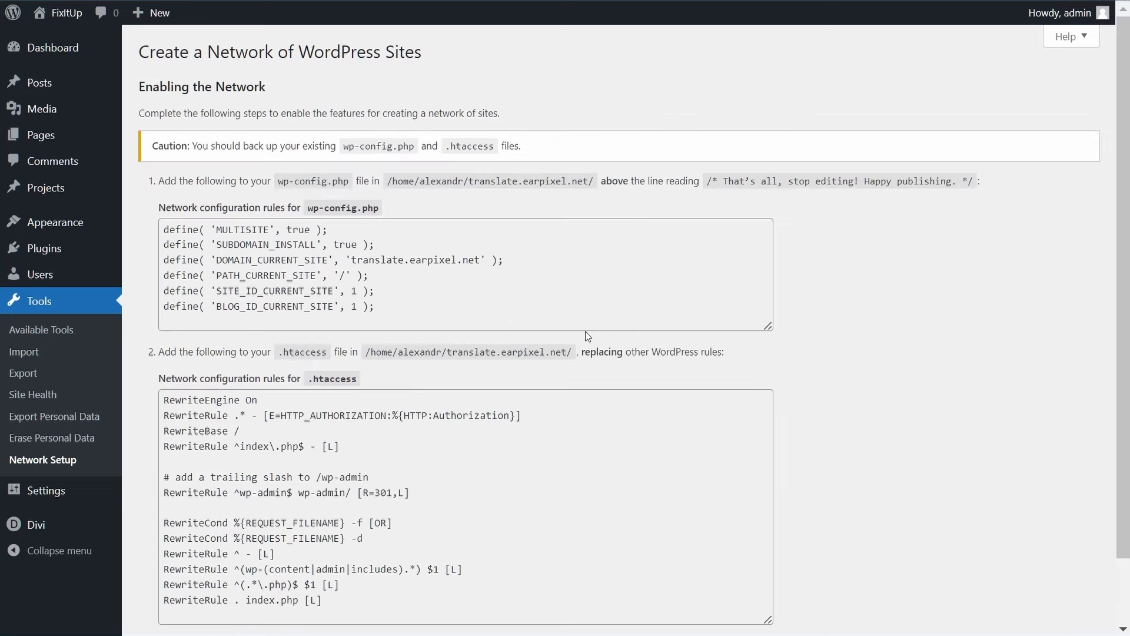
- Copy the wp-config.php network configuration rules from Network Setup and paste them over the WP_ALLOW_MULTISITE line in wp-config.php
{"action": "left_click_drag", "start_coordinate": [517, 308], "coordinate": [159, 223]}
{"action": "key", "text": "ctrl+c"}
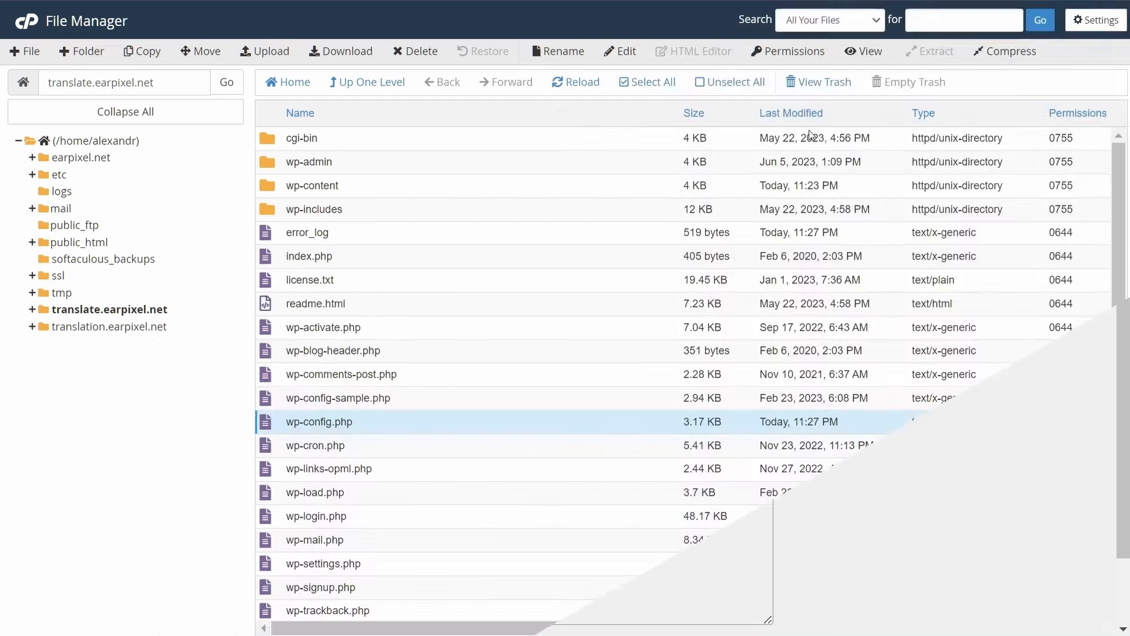
{"action": "scroll", "coordinate": [552, 333], "scroll_direction": "down", "scroll_amount": 1}
{"action": "scroll", "coordinate": [548, 499], "scroll_direction": "up", "scroll_amount": 1}
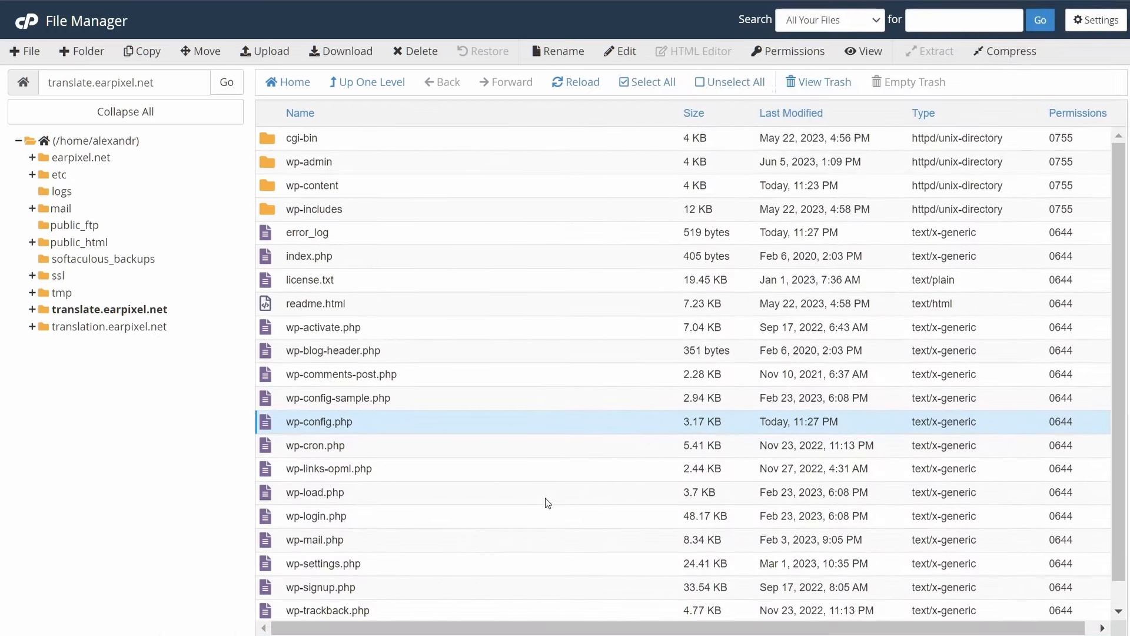
{"action": "scroll", "coordinate": [405, 474], "scroll_direction": "down", "scroll_amount": 1}
{"action": "scroll", "coordinate": [404, 429], "scroll_direction": "up", "scroll_amount": 1}
{"action": "scroll", "coordinate": [411, 365], "scroll_direction": "down", "scroll_amount": 1}
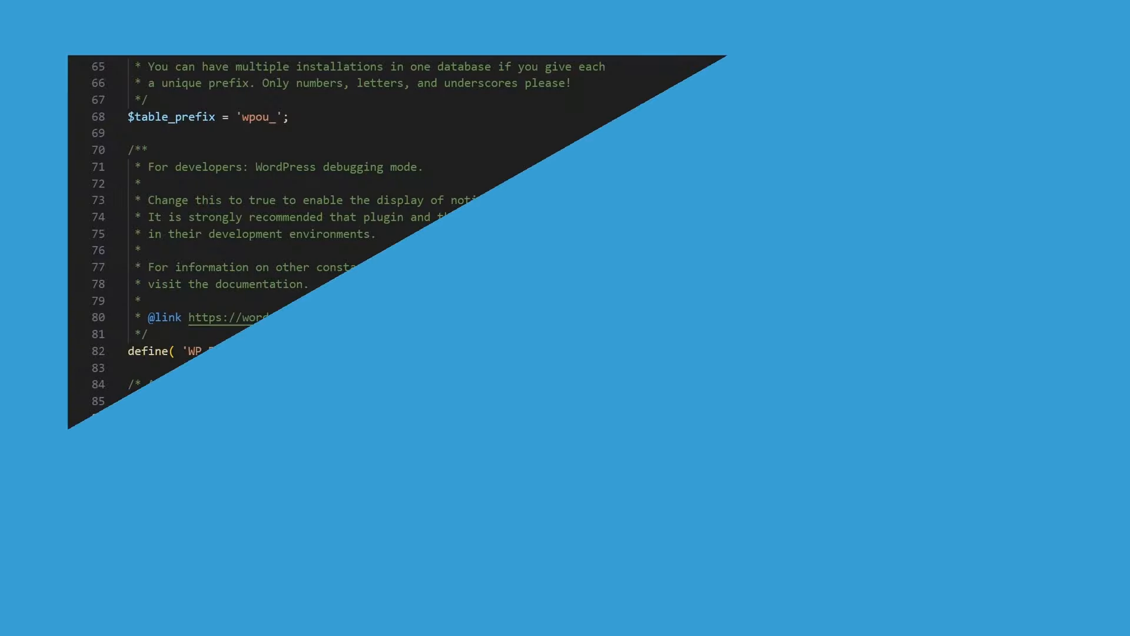
{"action": "scroll", "coordinate": [785, 270], "scroll_direction": "down", "scroll_amount": 3}
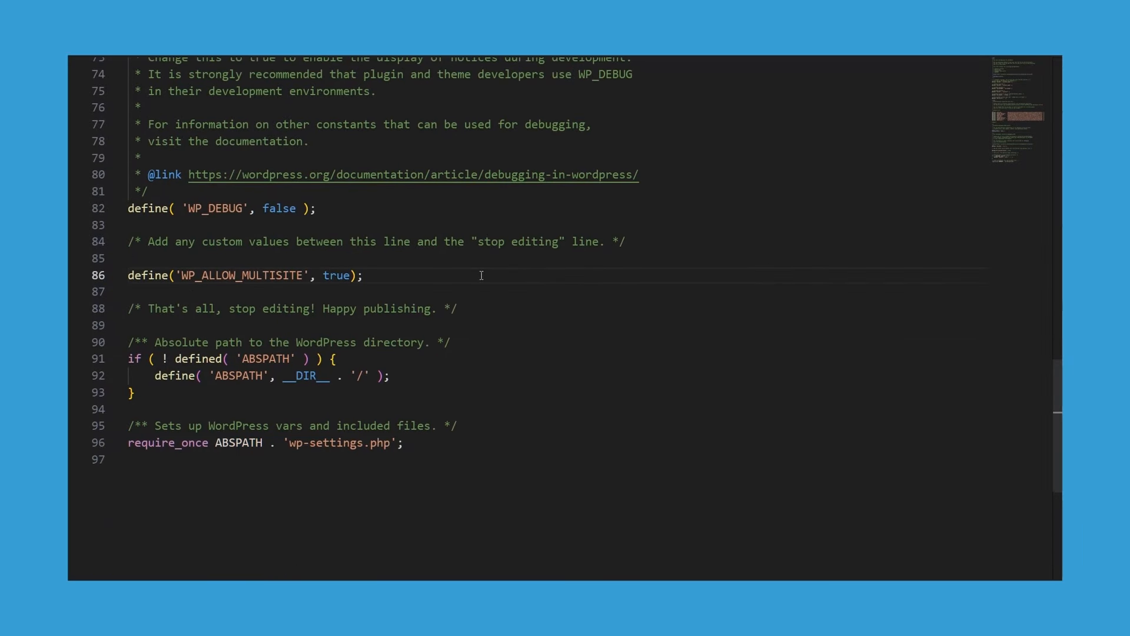
{"action": "left_click_drag", "start_coordinate": [382, 273], "coordinate": [130, 273]}
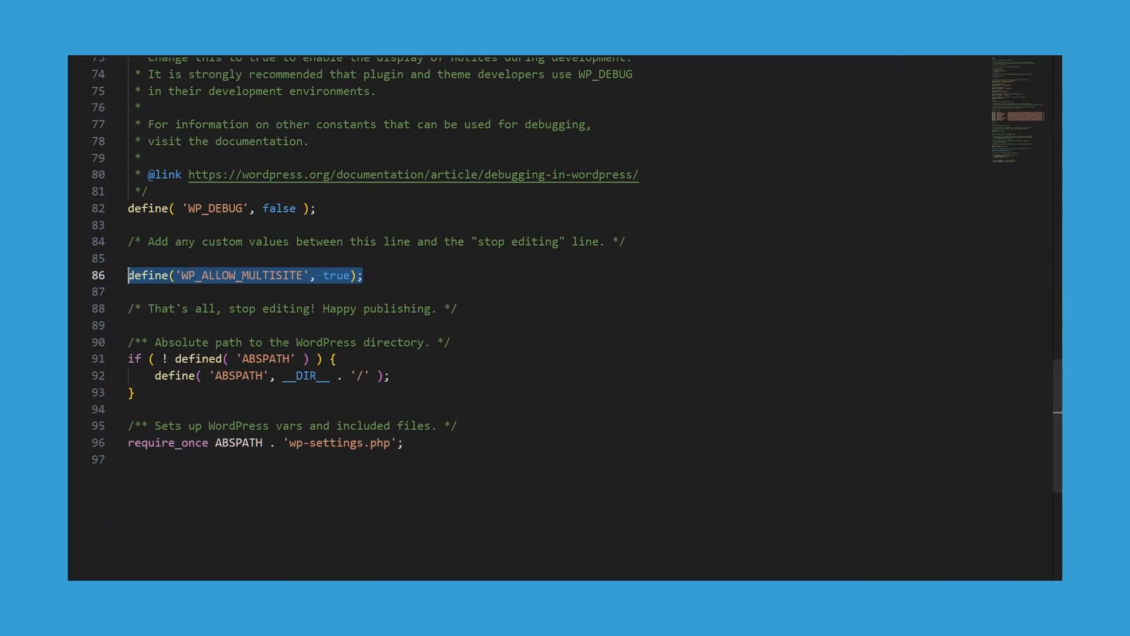
{"action": "key", "text": "ctrl+v"}
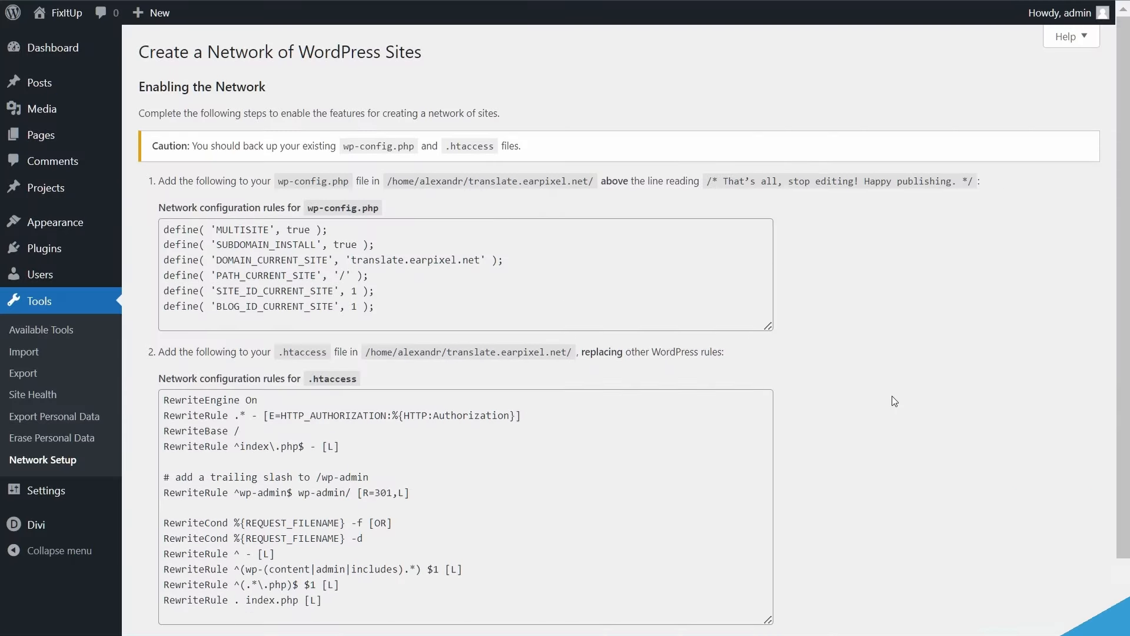
- Copy the .htaccess network configuration rules from Network Setup and paste them into a new empty file in the code editor
{"action": "scroll", "coordinate": [894, 401], "scroll_direction": "down", "scroll_amount": 1}
{"action": "left_click_drag", "start_coordinate": [660, 529], "coordinate": [157, 316]}
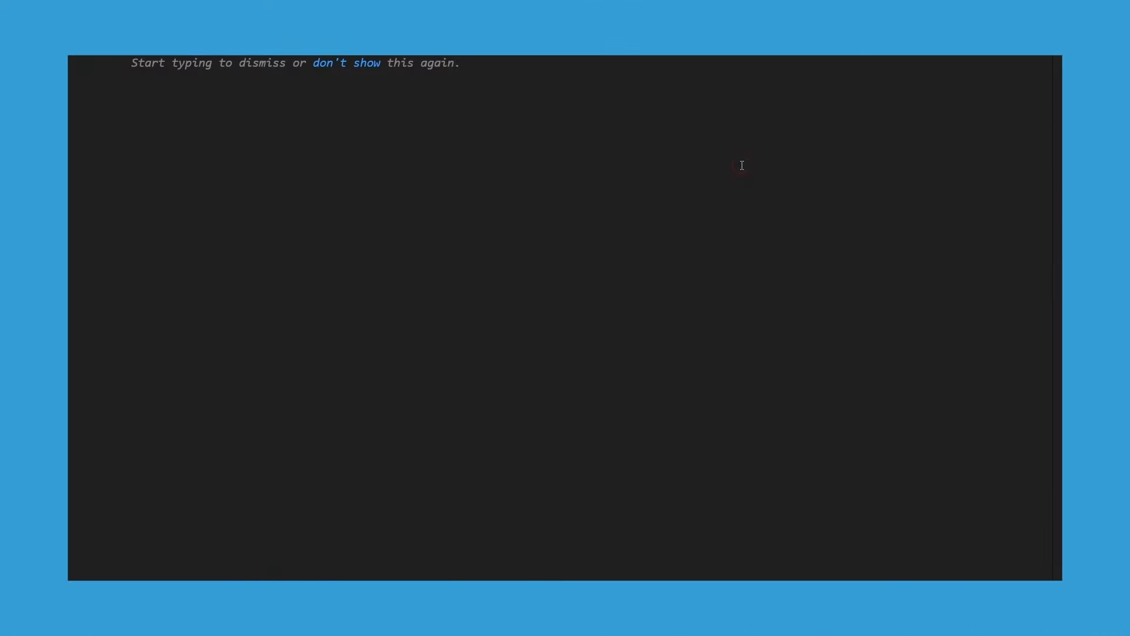
{"action": "key", "text": "ctrl+v"}
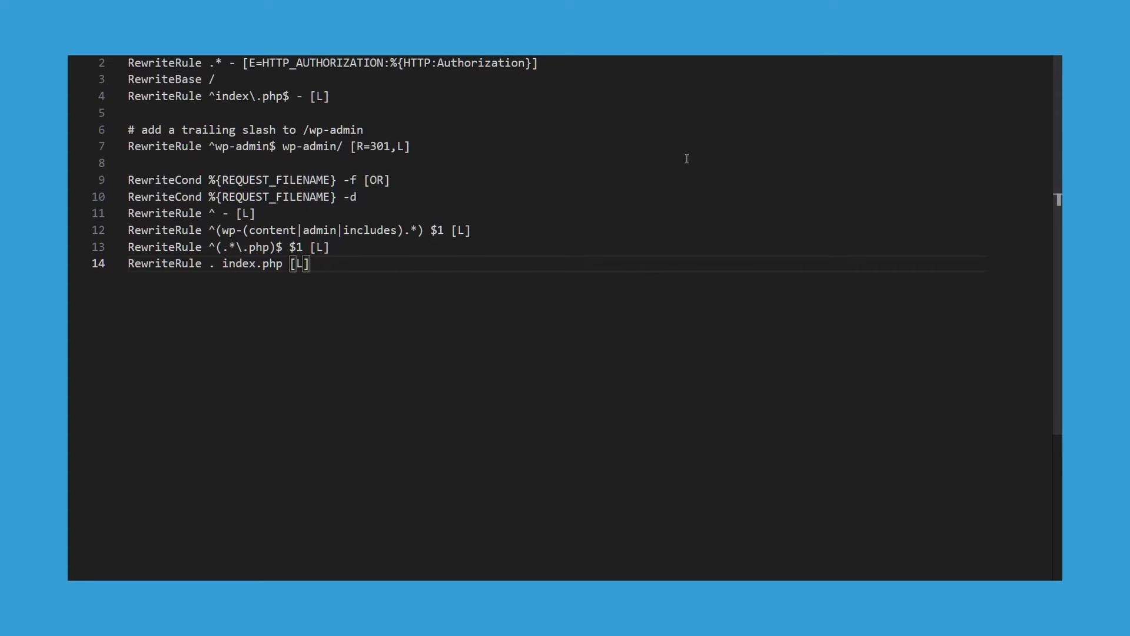
- Save the new rules file as .htaccess in the Downloads > TP folder with the file type All Files
{"action": "key", "text": "ctrl+s"}
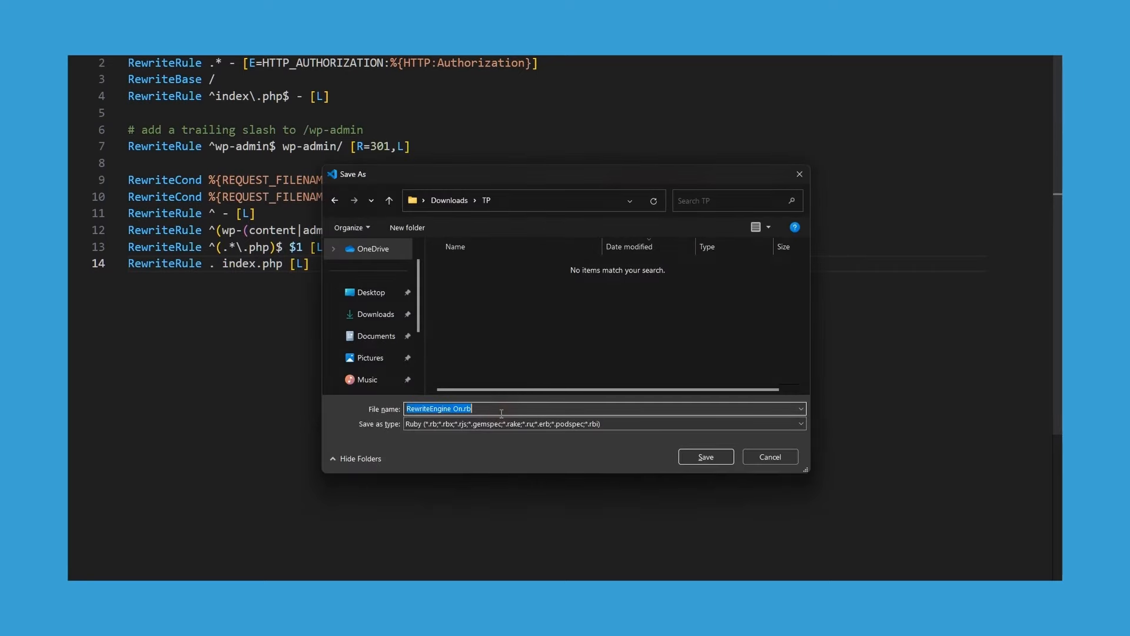
{"action": "type", "text": ".htaccess"}
{"action": "left_click", "coordinate": [501, 422]}
{"action": "left_click", "coordinate": [450, 143]}
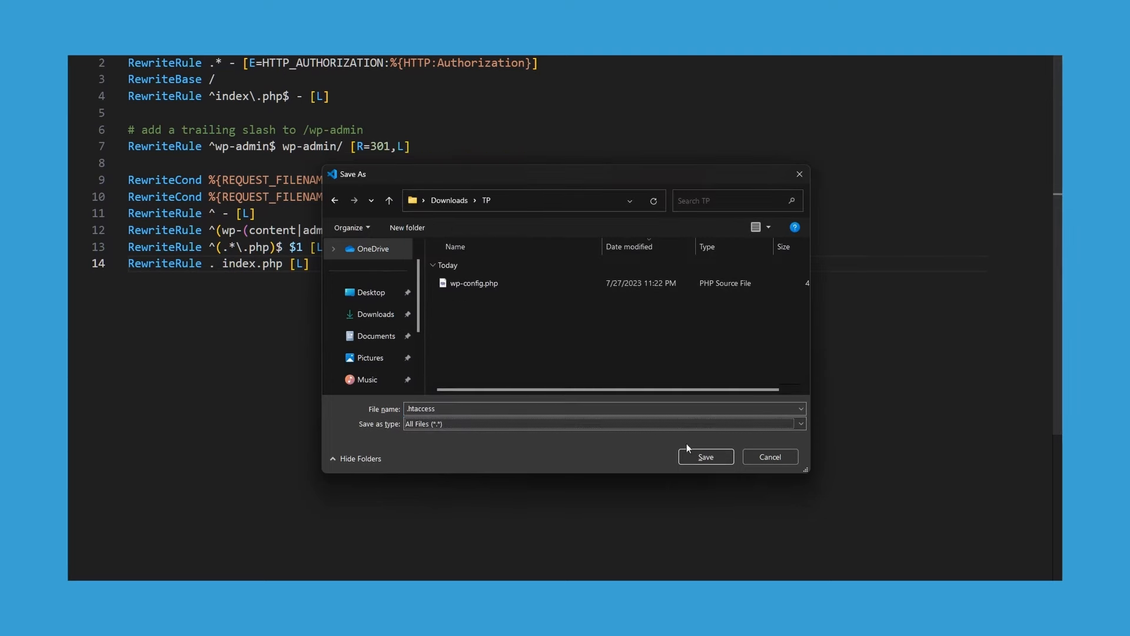
{"action": "left_click", "coordinate": [709, 459]}
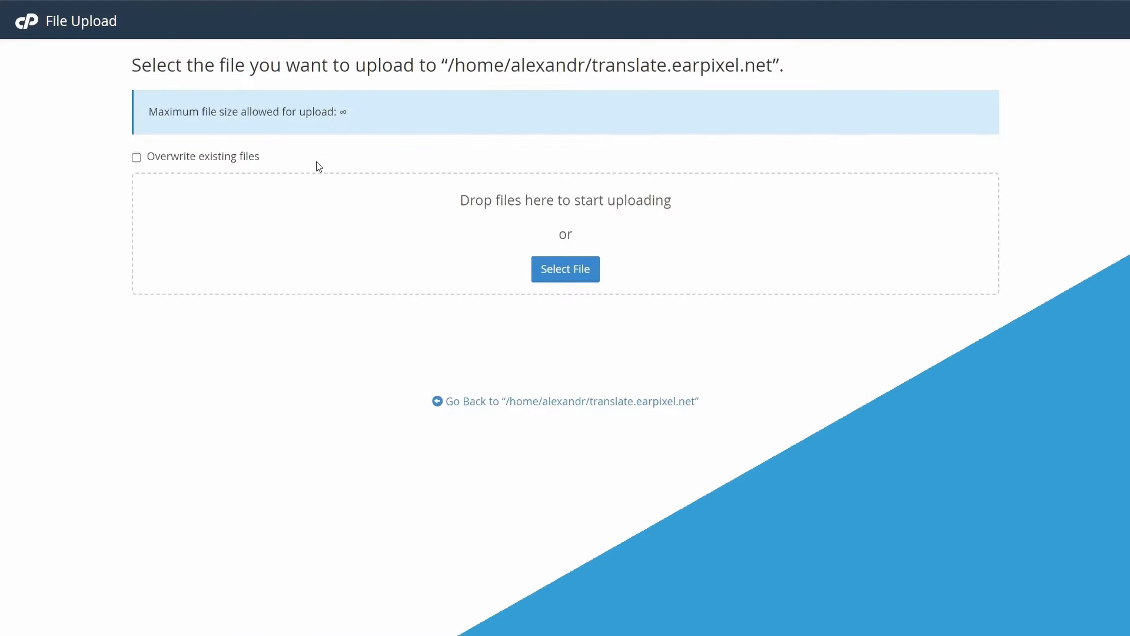
- Upload .htaccess and the edited wp-config.php to the translate.earpixel.net folder in cPanel, overwriting existing files
{"action": "left_click", "coordinate": [234, 156]}
{"action": "left_click", "coordinate": [575, 273]}
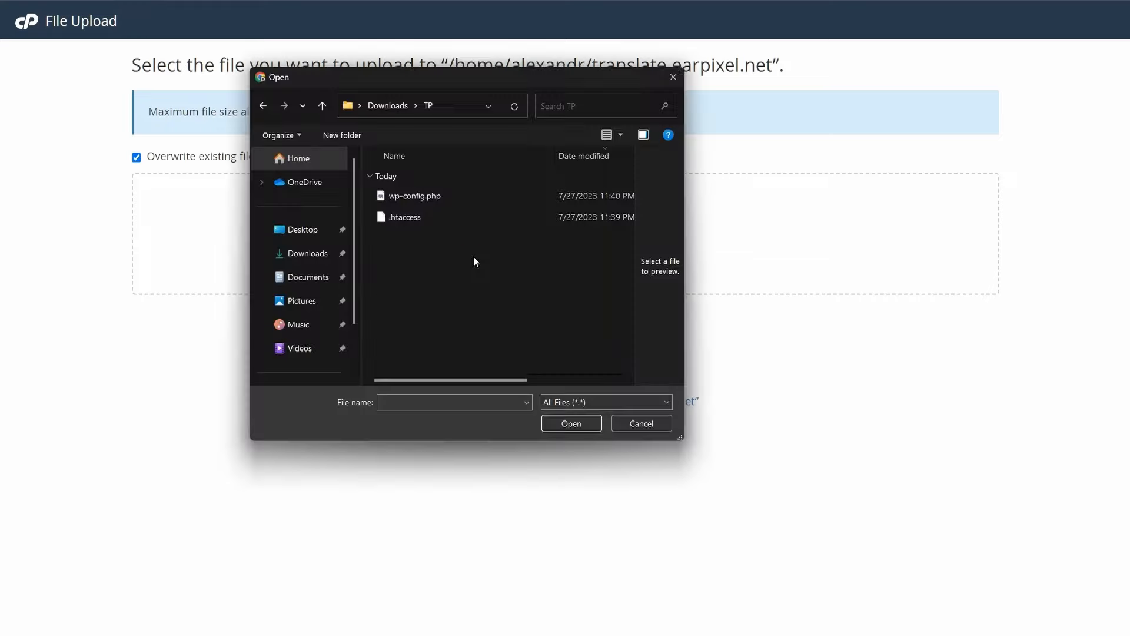
{"action": "double_click", "coordinate": [399, 217]}
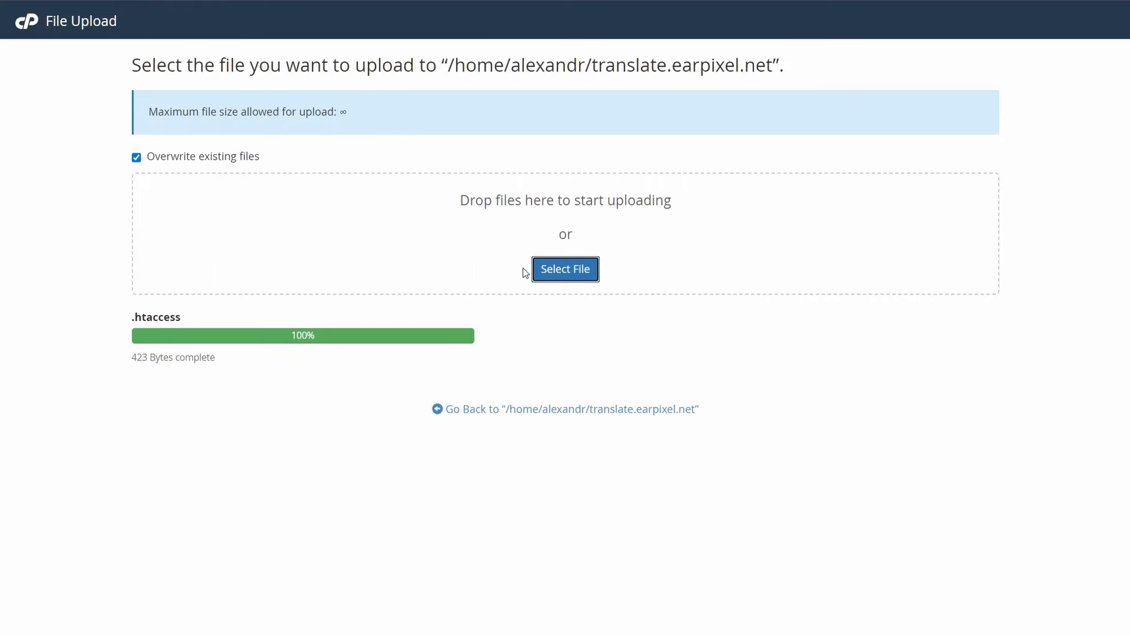
{"action": "left_click", "coordinate": [559, 273]}
{"action": "left_click", "coordinate": [438, 227]}
{"action": "left_click", "coordinate": [570, 458]}
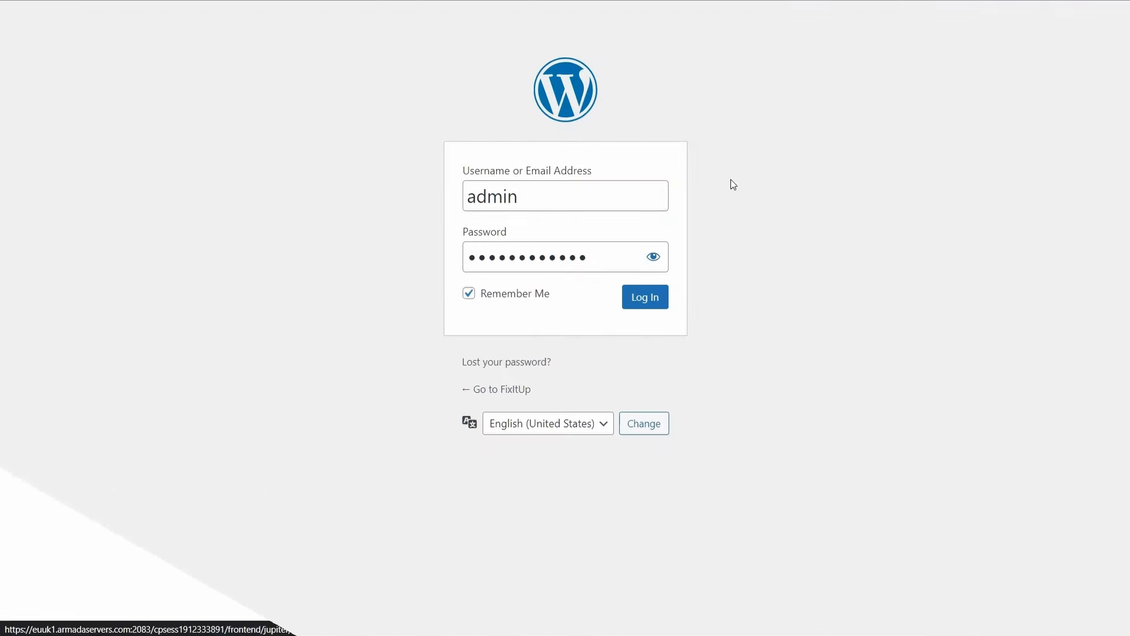
- Log back in to the WordPress admin with the prefilled credentials
{"action": "left_click", "coordinate": [640, 303]}
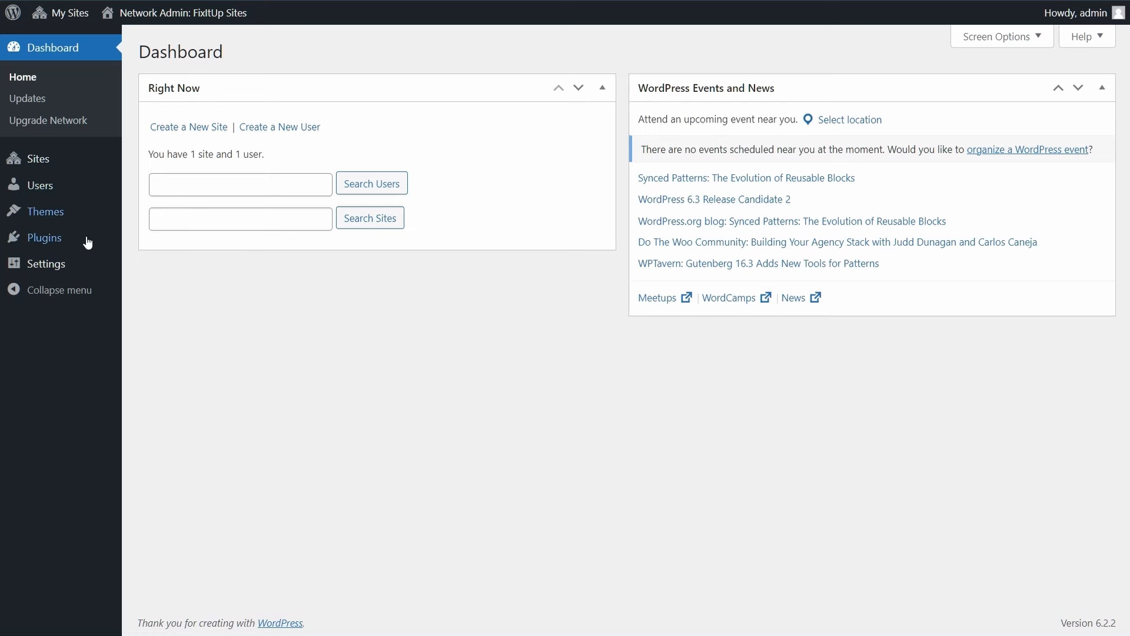
{"action": "mouse_move", "coordinate": [83, 16]}
{"action": "mouse_move", "coordinate": [84, 41]}
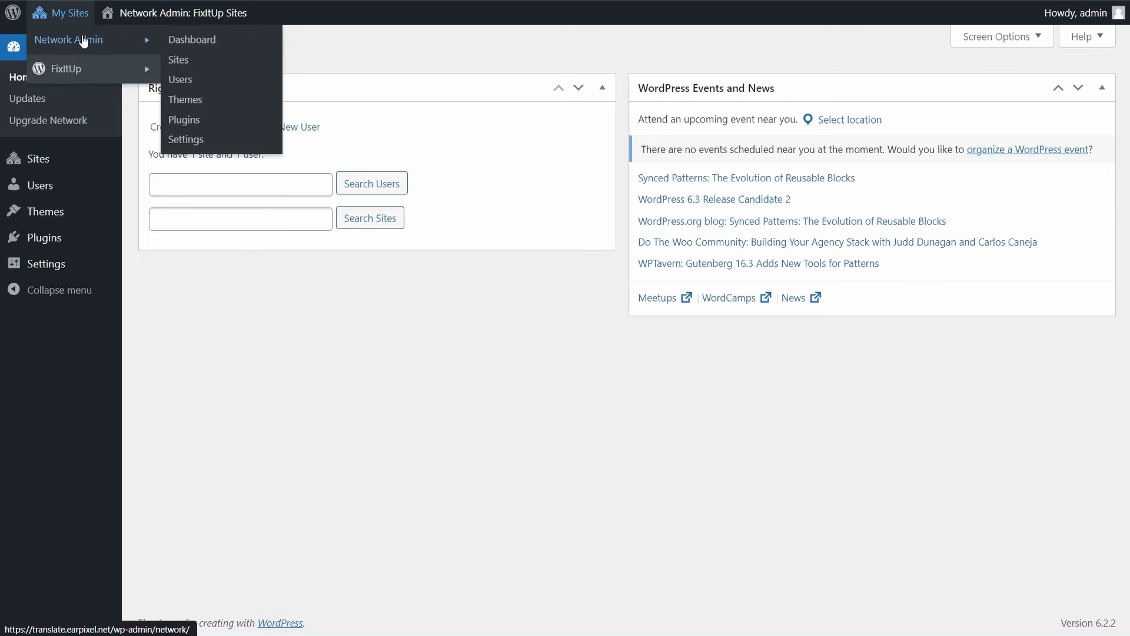
{"action": "mouse_move", "coordinate": [80, 69]}
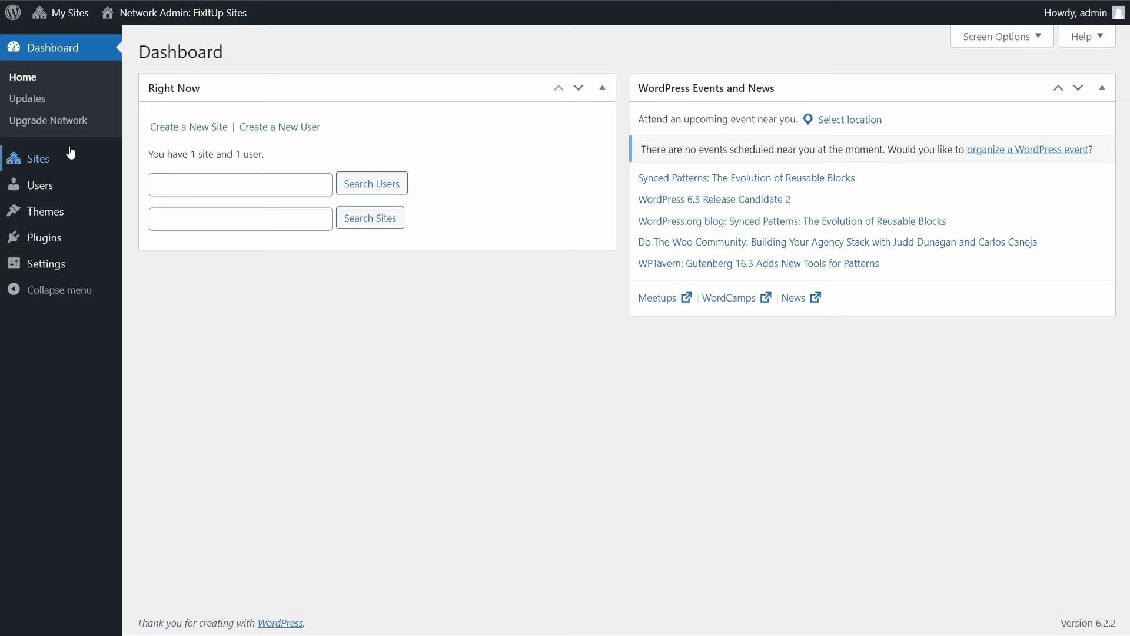
- Start adding a new site to the network and enter es as its site address
{"action": "left_click", "coordinate": [70, 153]}
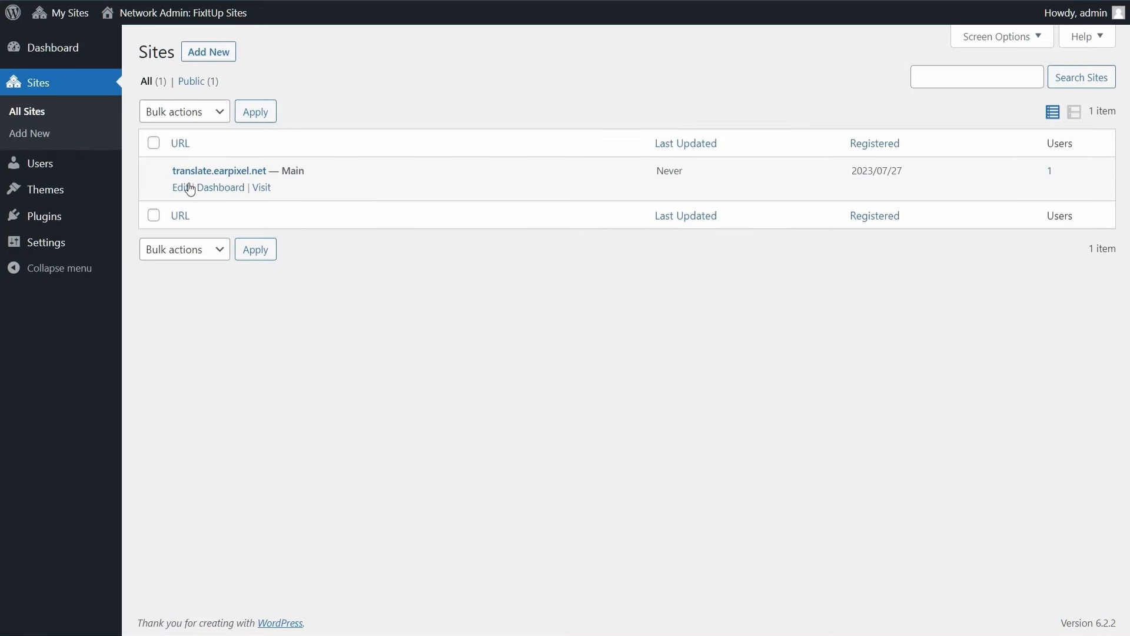
{"action": "left_click", "coordinate": [203, 52]}
{"action": "left_click", "coordinate": [358, 122]}
{"action": "type", "text": "e"}
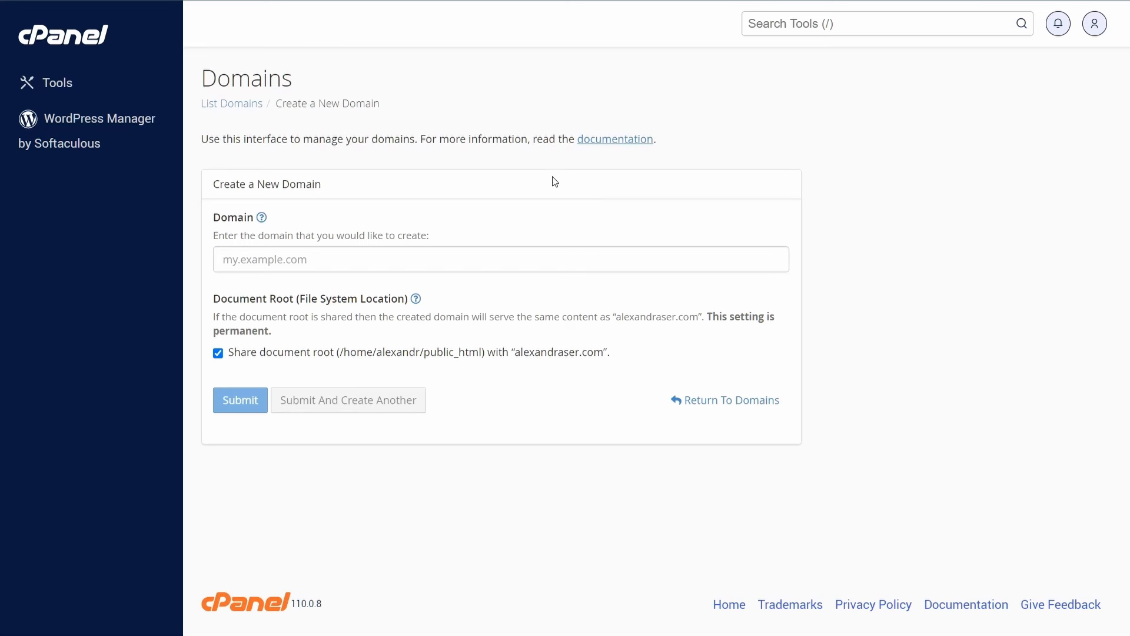
- In cPanel, create the domain es.translate.earpixel.net with translate.earpixel.net as its document root
{"action": "left_click", "coordinate": [360, 262]}
{"action": "type", "text": "es.translate.earpixel.net"}
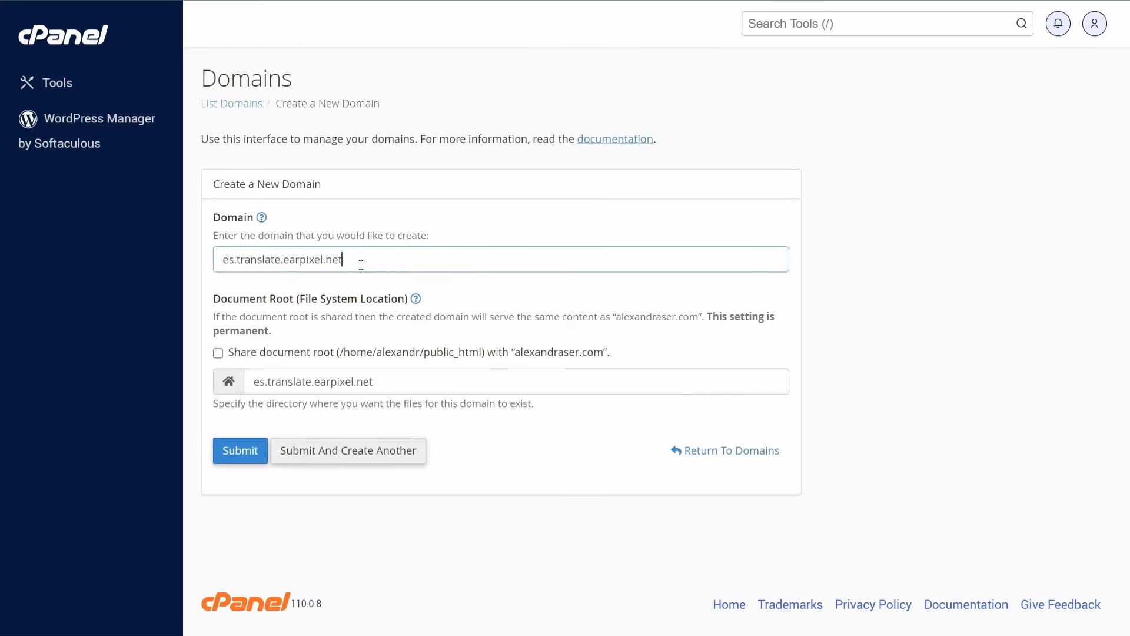
{"action": "left_click_drag", "start_coordinate": [269, 381], "coordinate": [223, 385]}
{"action": "key", "text": "BackSpace"}
{"action": "key", "text": "Delete"}
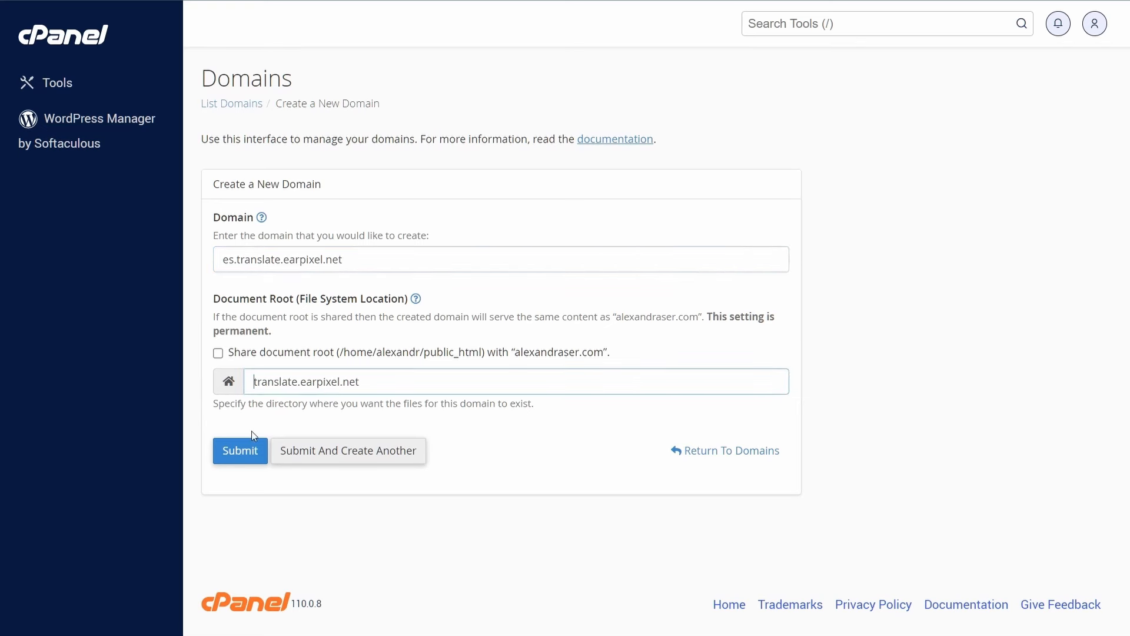
{"action": "left_click", "coordinate": [244, 451]}
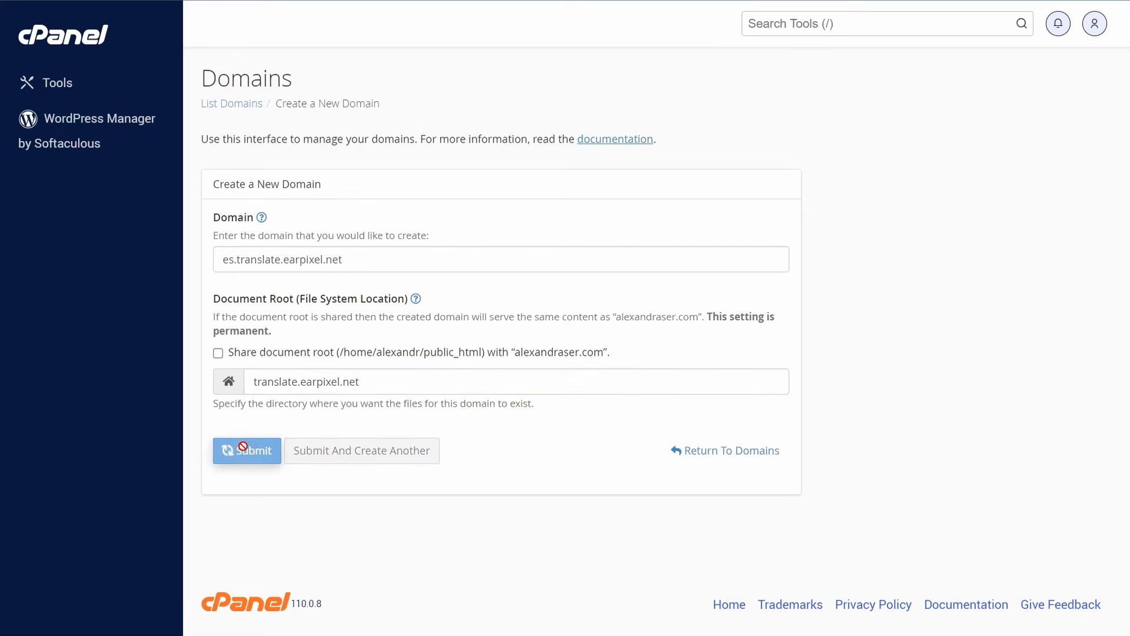
- Back in WordPress, title the new site FixItUp - Spanish, set its language to Español, fill in the admin e-mail and add the site
{"action": "left_click", "coordinate": [366, 189]}
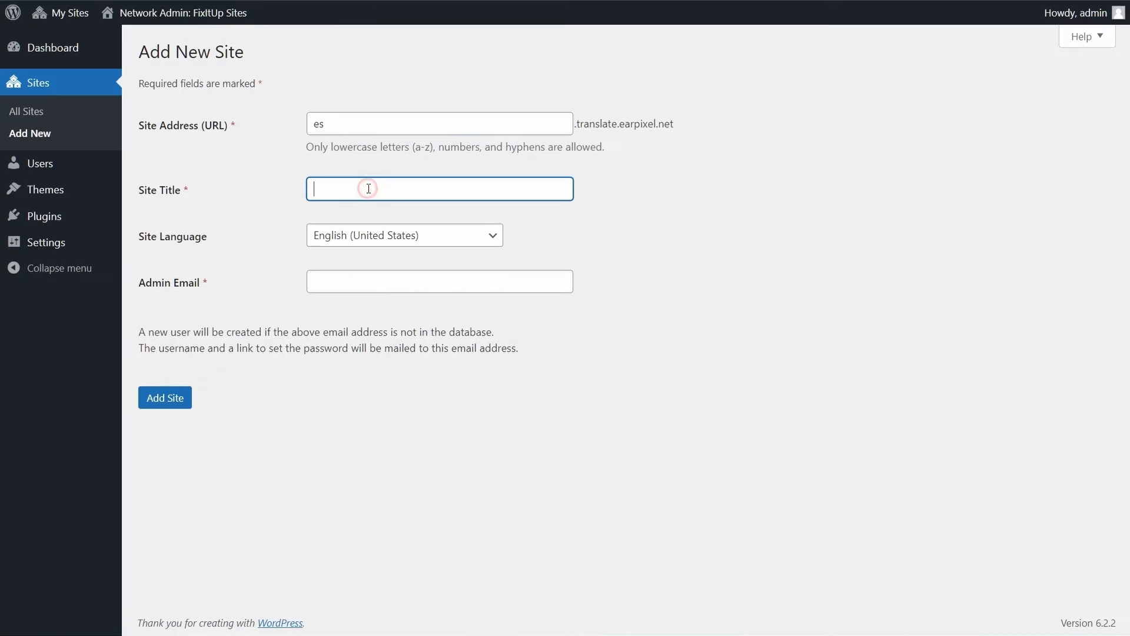
{"action": "type", "text": "FixItUp - Spanis"}
{"action": "left_click", "coordinate": [382, 233]}
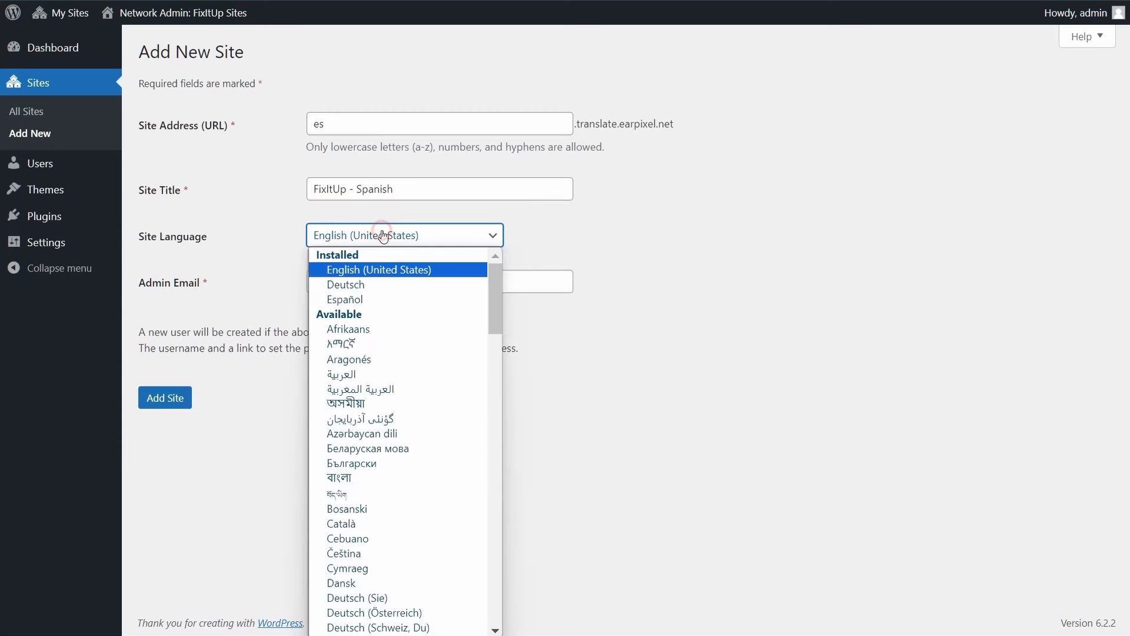
{"action": "left_click", "coordinate": [376, 293]}
{"action": "left_click", "coordinate": [390, 287]}
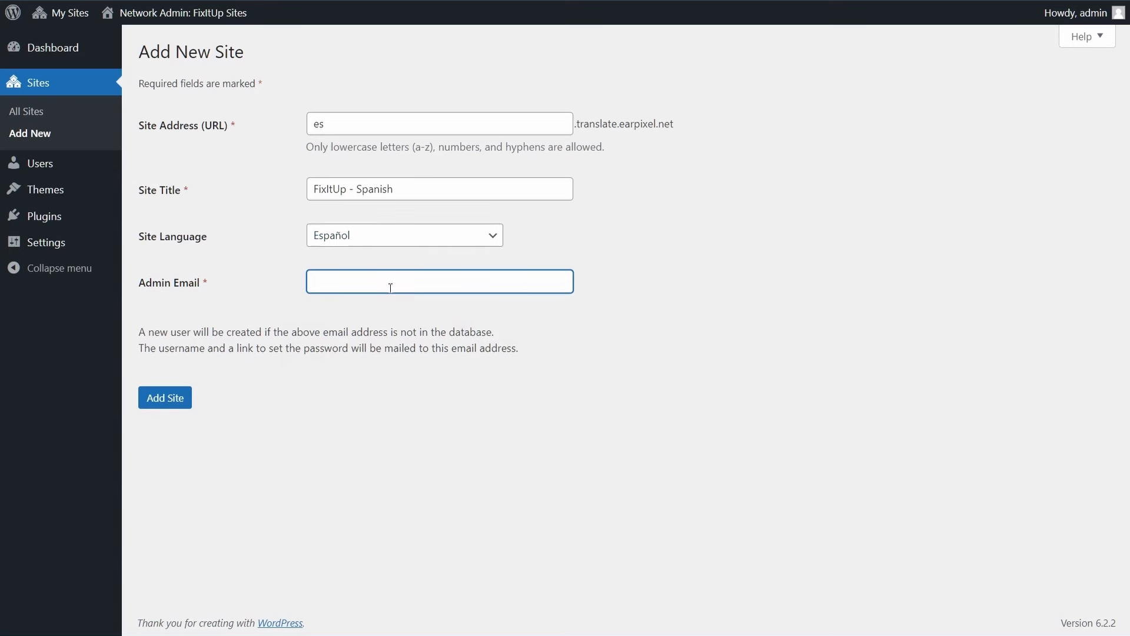
{"action": "key", "text": "ctrl+v"}
{"action": "left_click", "coordinate": [409, 418]}
{"action": "left_click", "coordinate": [156, 398]}
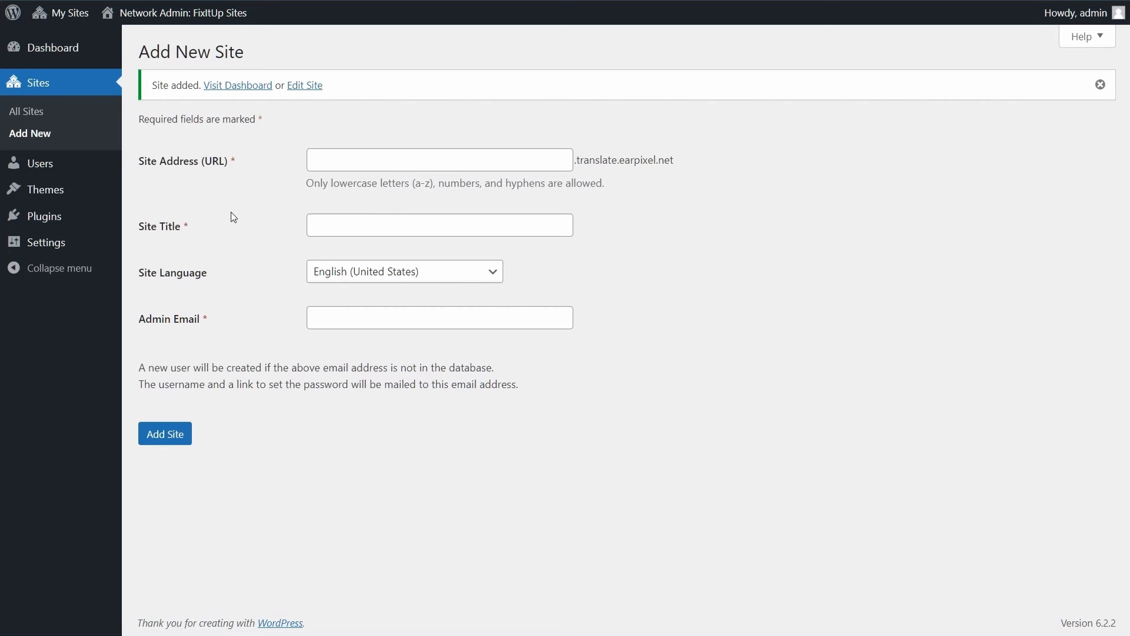
- Open the new Spanish site's dashboard and examine its plugins, themes, posts and pages
{"action": "left_click", "coordinate": [256, 87]}
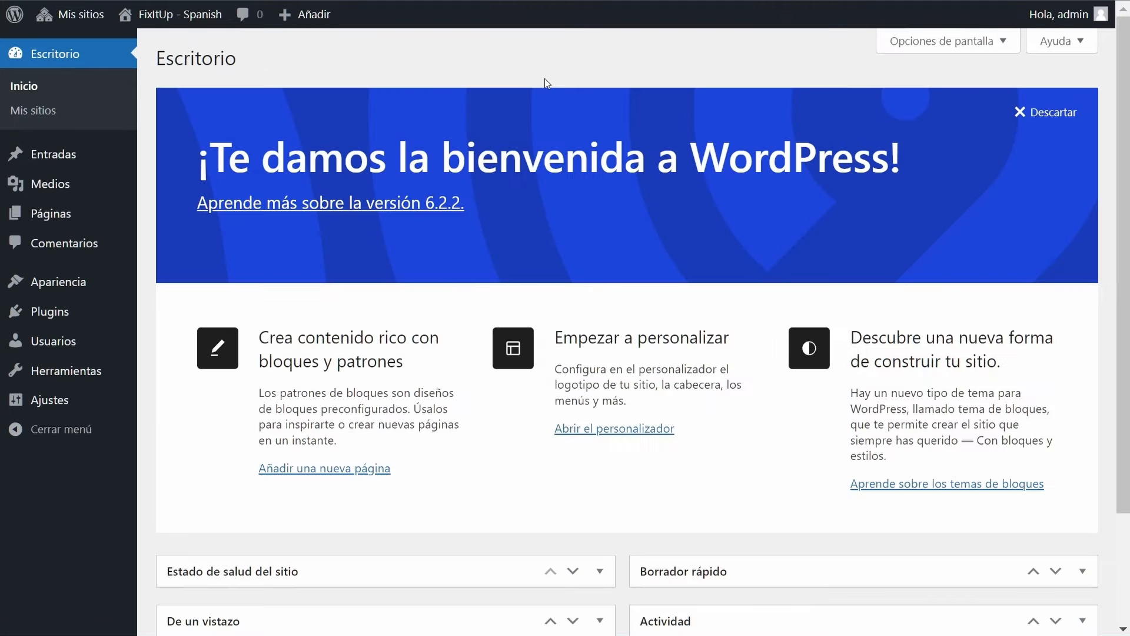
{"action": "left_click", "coordinate": [58, 315]}
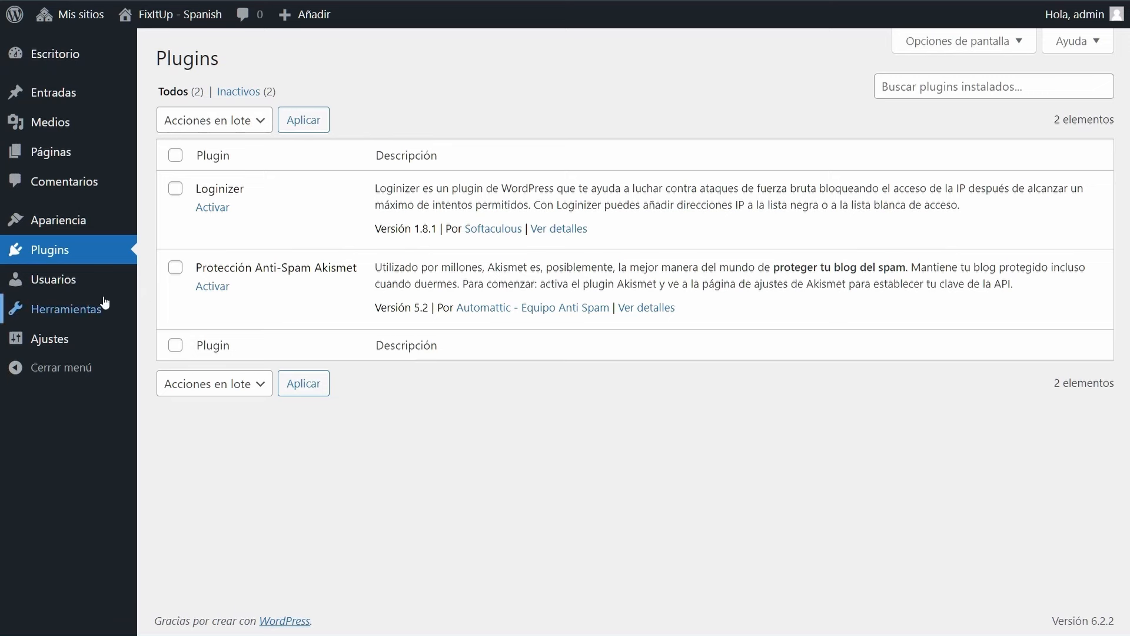
{"action": "mouse_move", "coordinate": [70, 222]}
{"action": "left_click", "coordinate": [154, 222]}
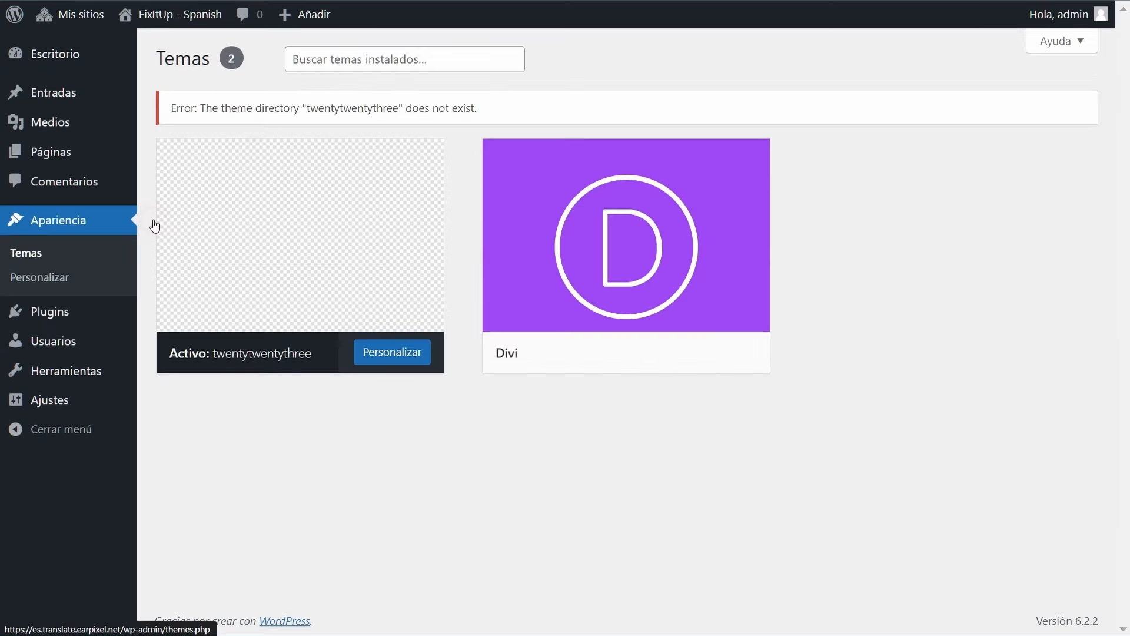
{"action": "mouse_move", "coordinate": [123, 169]}
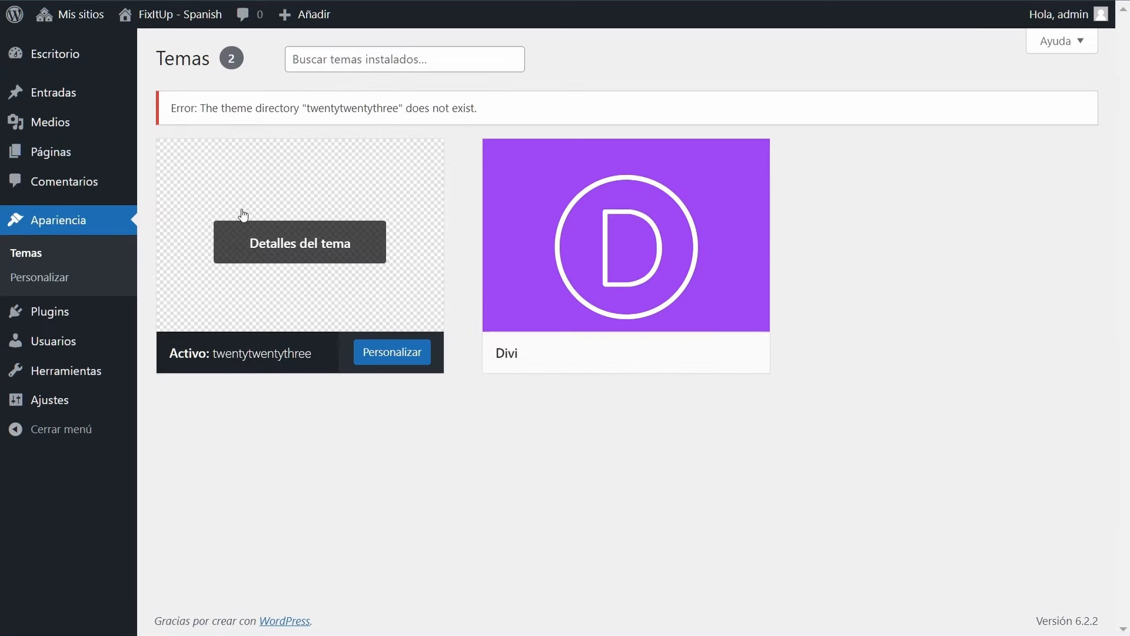
{"action": "left_click", "coordinate": [68, 95]}
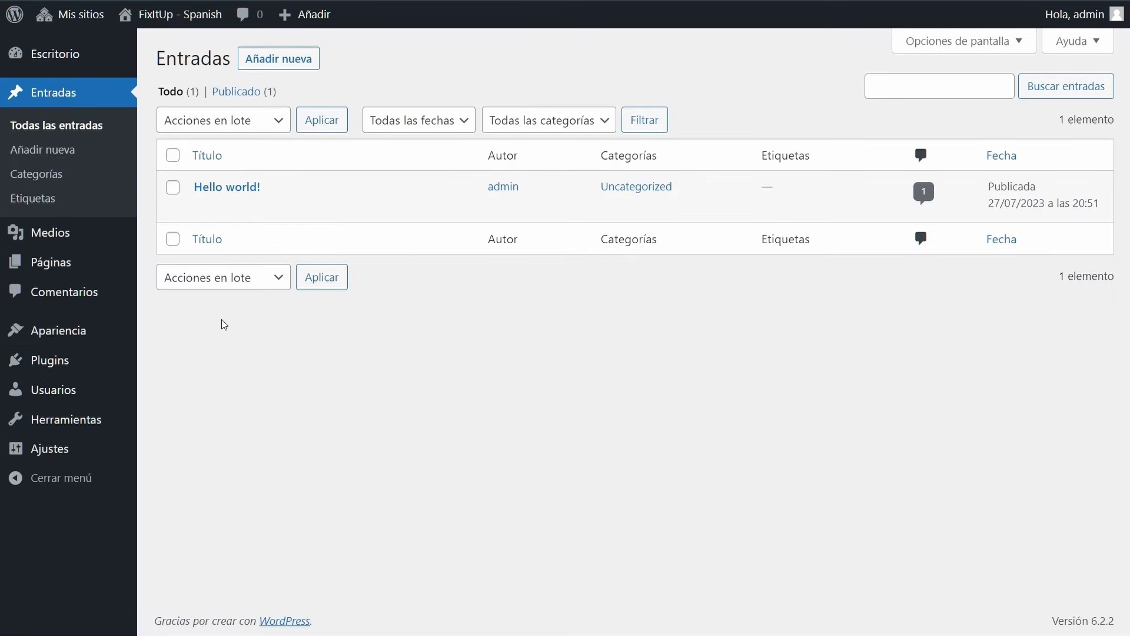
{"action": "left_click", "coordinate": [97, 276]}
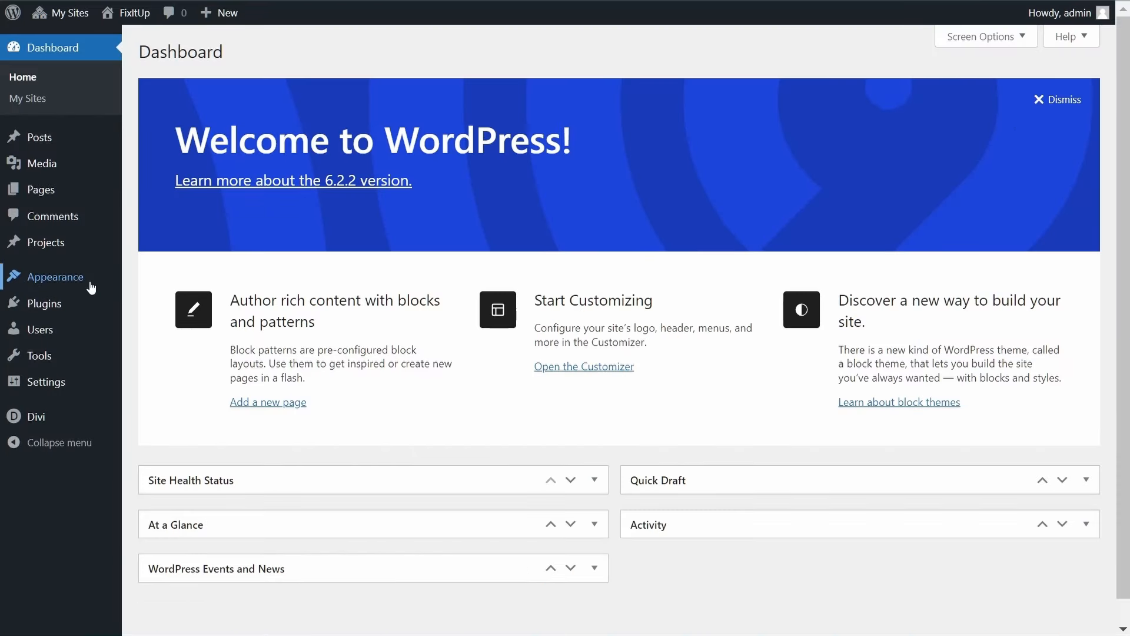
{"action": "mouse_move", "coordinate": [90, 284]}
{"action": "left_click", "coordinate": [176, 355]}
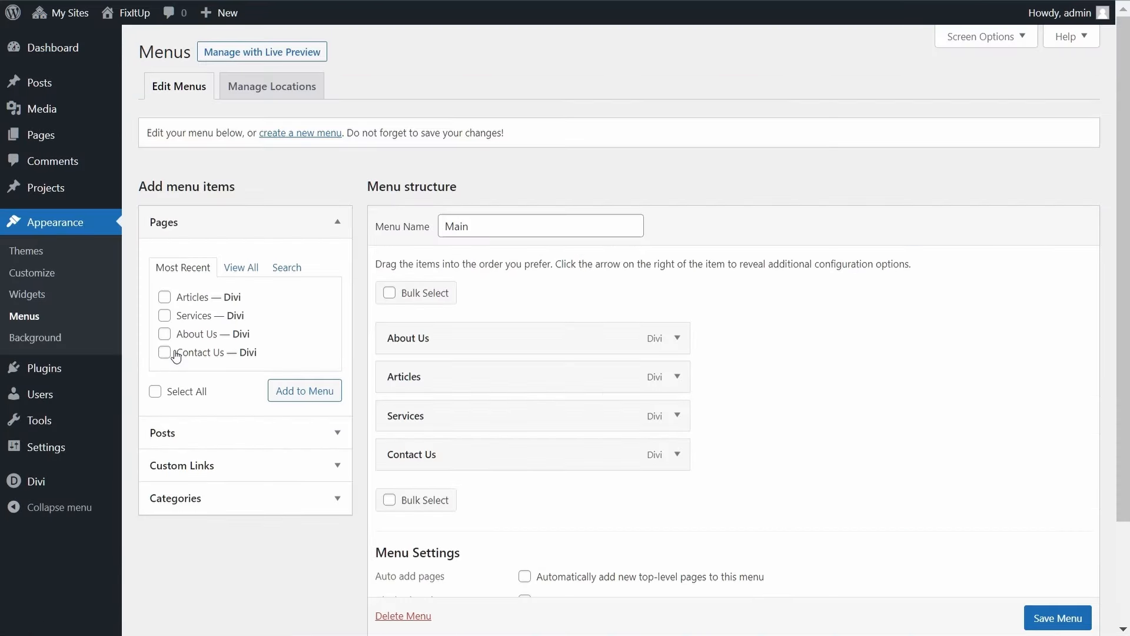
{"action": "left_click", "coordinate": [279, 463]}
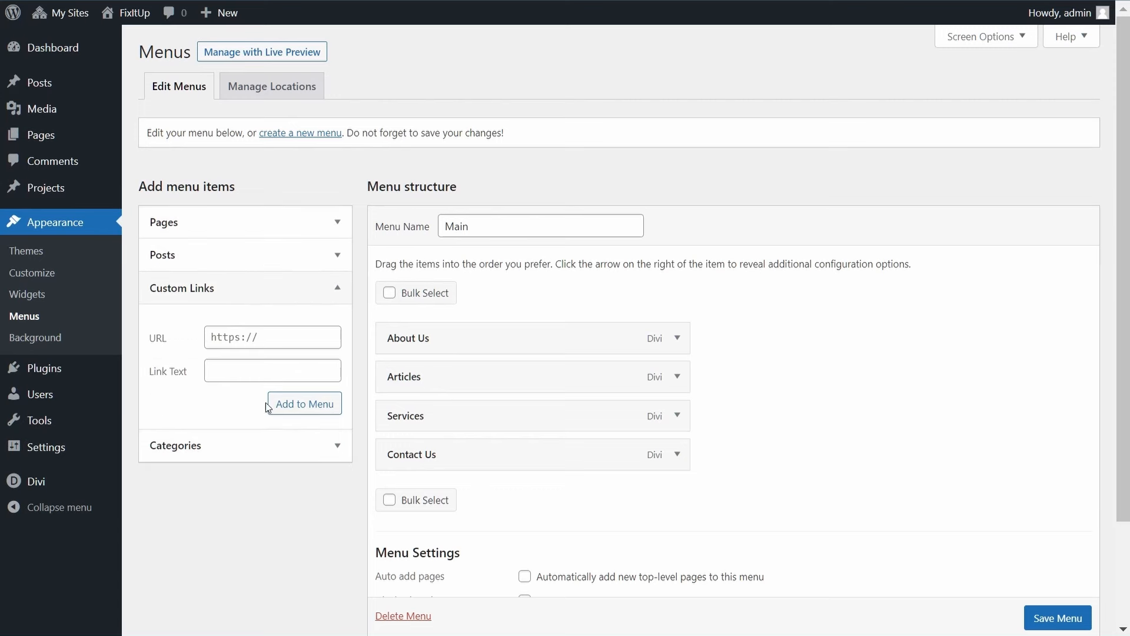
{"action": "left_click", "coordinate": [271, 341]}
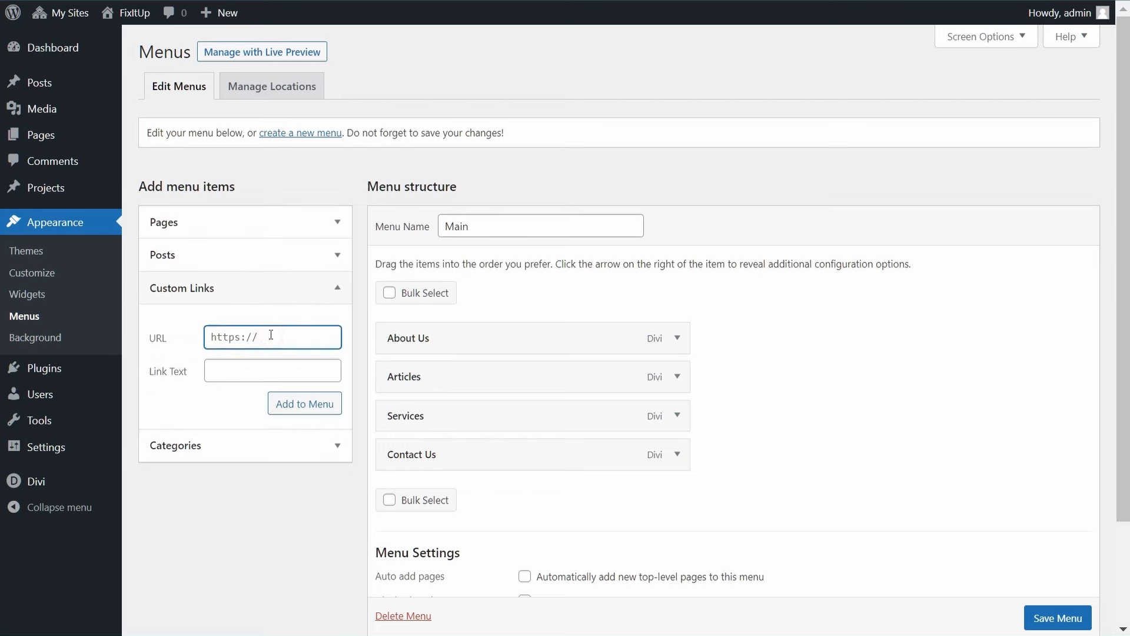
{"action": "type", "text": "translate.earpixel.net/"}
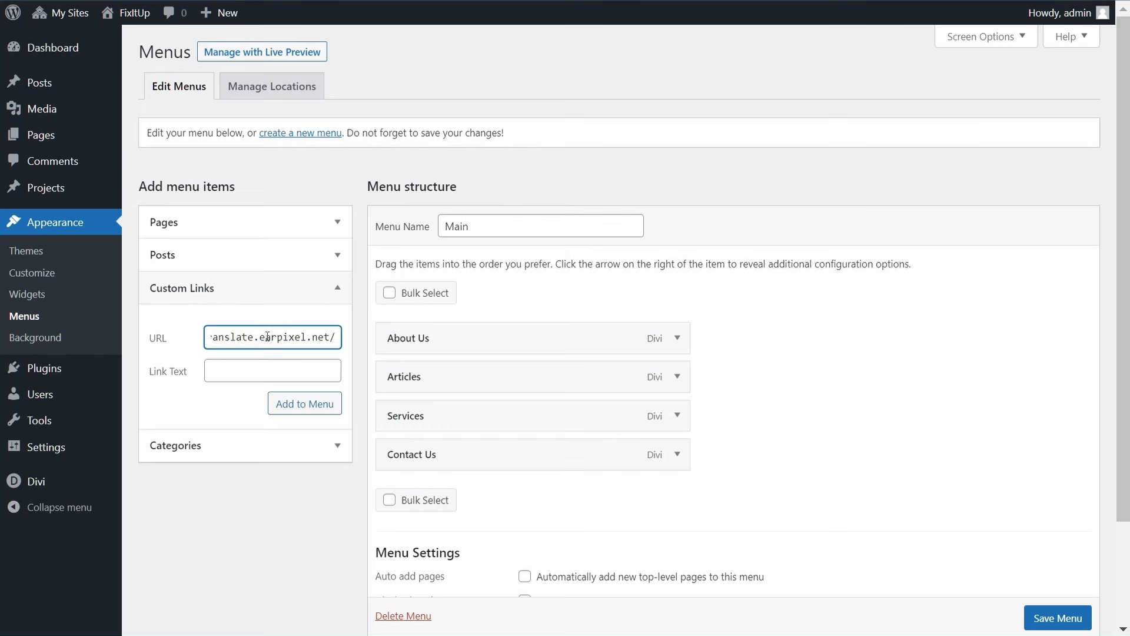
{"action": "left_click", "coordinate": [267, 367]}
{"action": "type", "text": "ES"}
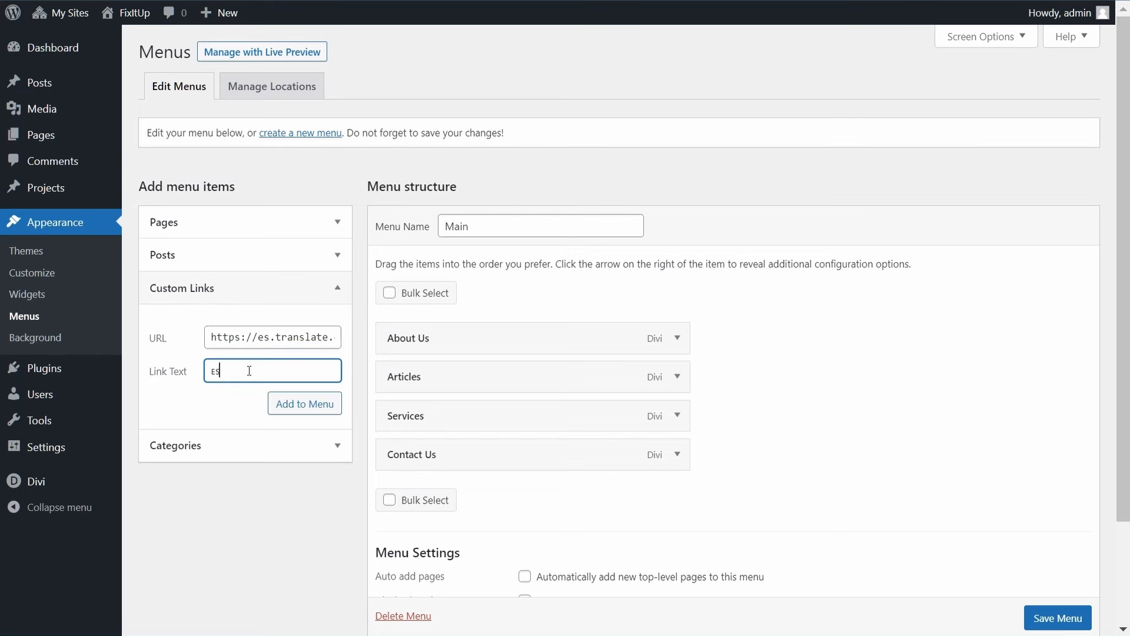
{"action": "left_click", "coordinate": [297, 410]}
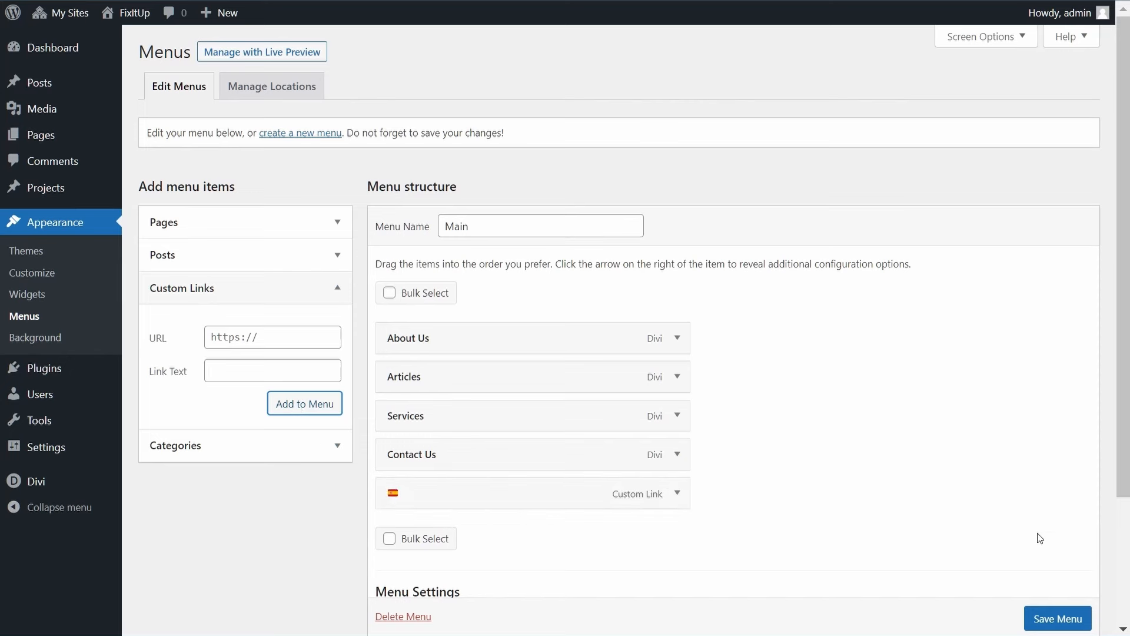
{"action": "left_click", "coordinate": [1054, 617]}
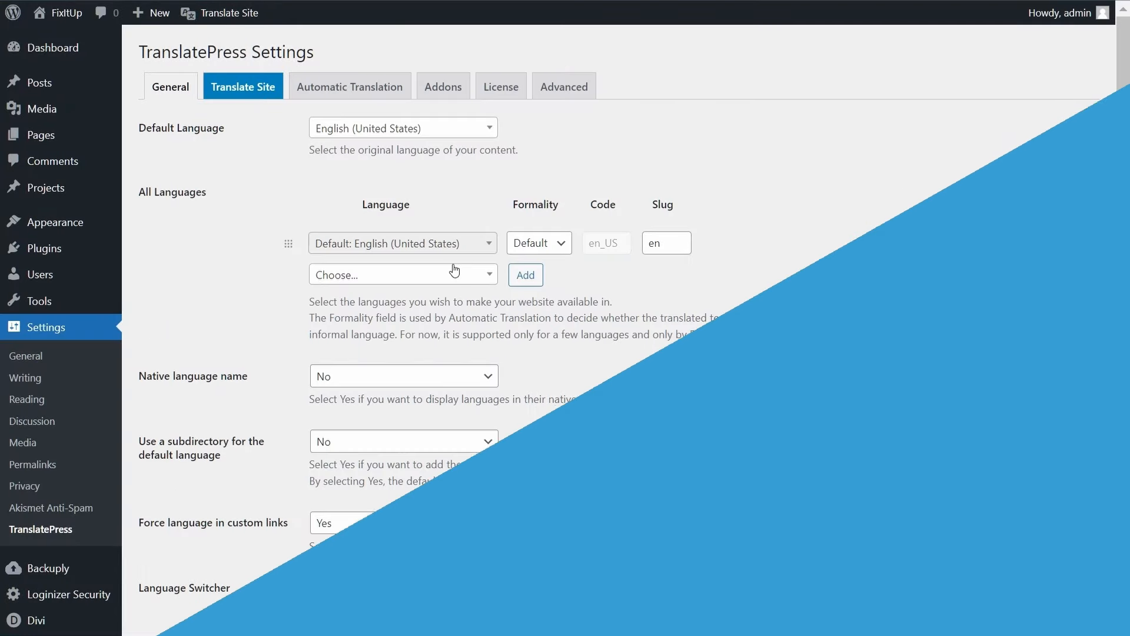
- Add Spanish (Spain) to the site languages in the TranslatePress settings and save the changes
{"action": "left_click", "coordinate": [454, 271]}
{"action": "type", "text": "span"}
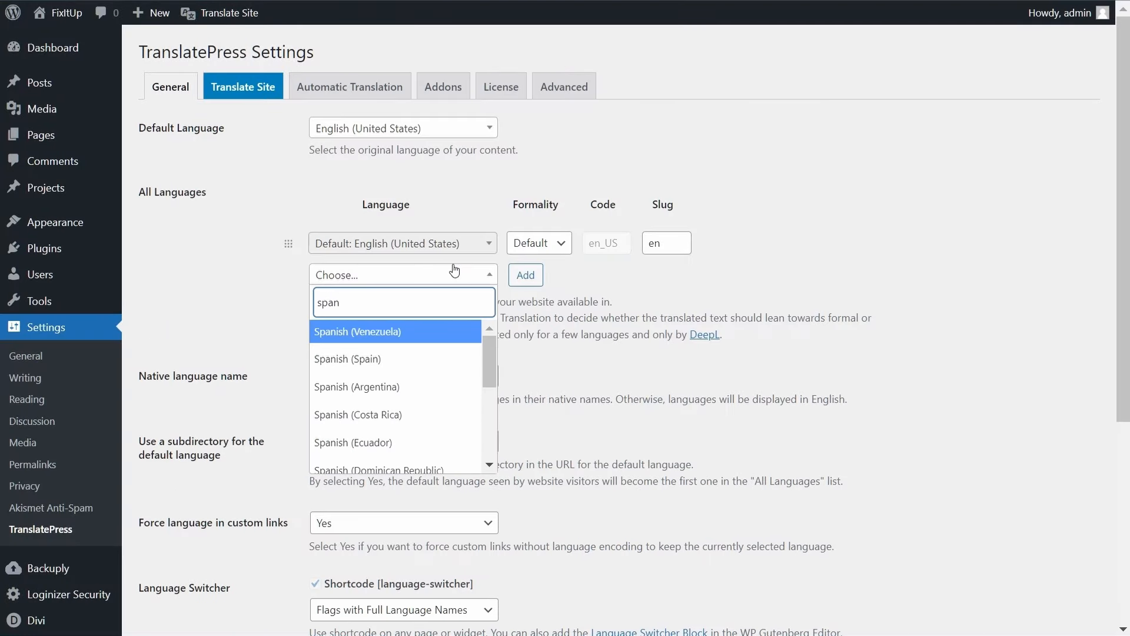
{"action": "left_click", "coordinate": [379, 358]}
{"action": "left_click", "coordinate": [525, 274]}
{"action": "scroll", "coordinate": [590, 300], "scroll_direction": "down", "scroll_amount": 5}
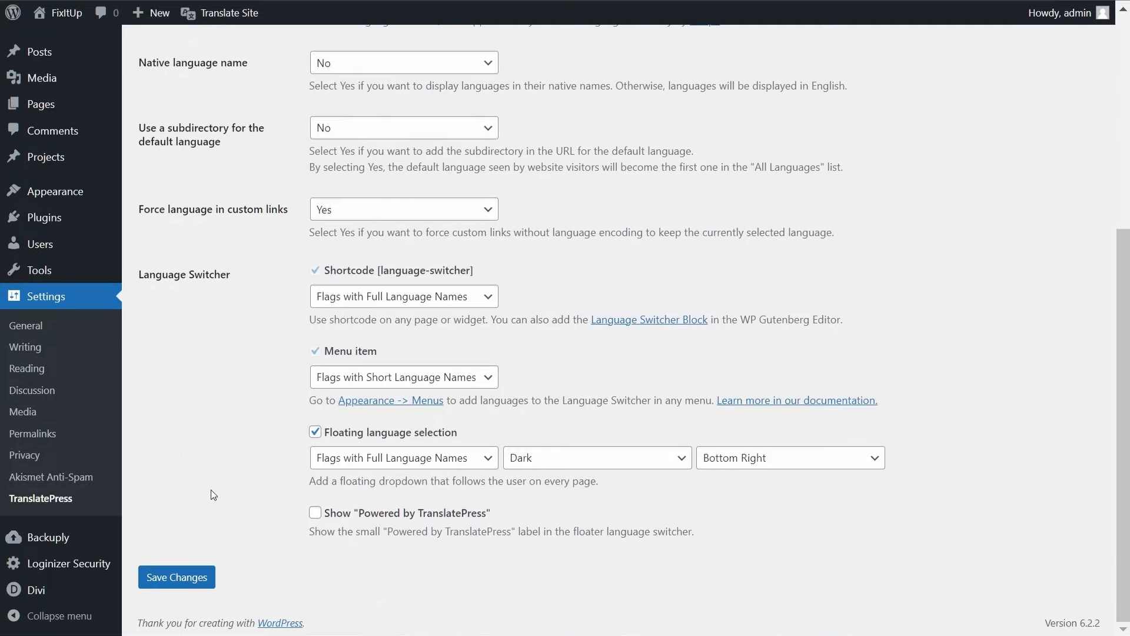
{"action": "left_click", "coordinate": [189, 574]}
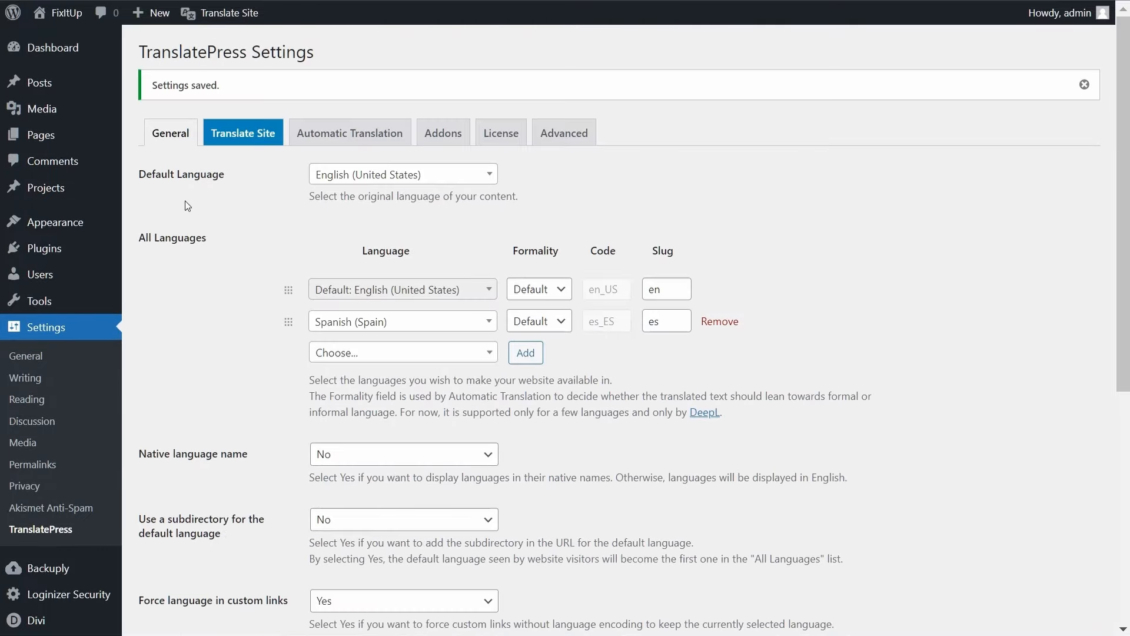
- Open the TranslatePress translation editor for the site and switch its language to Spanish
{"action": "left_click", "coordinate": [217, 24]}
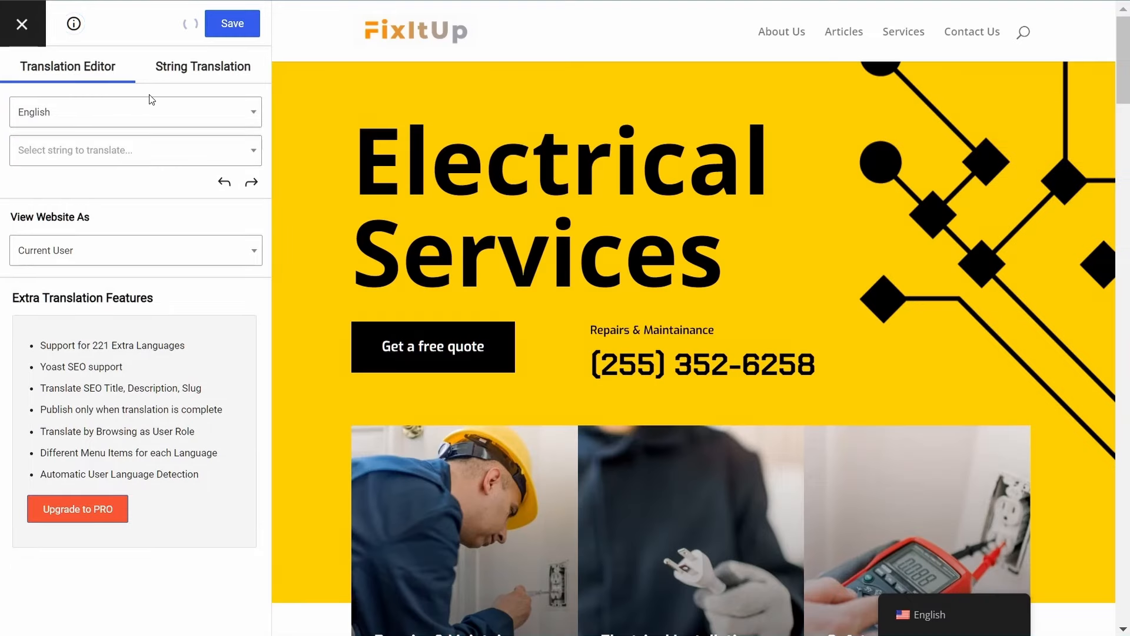
{"action": "left_click", "coordinate": [155, 115]}
{"action": "left_click", "coordinate": [145, 181]}
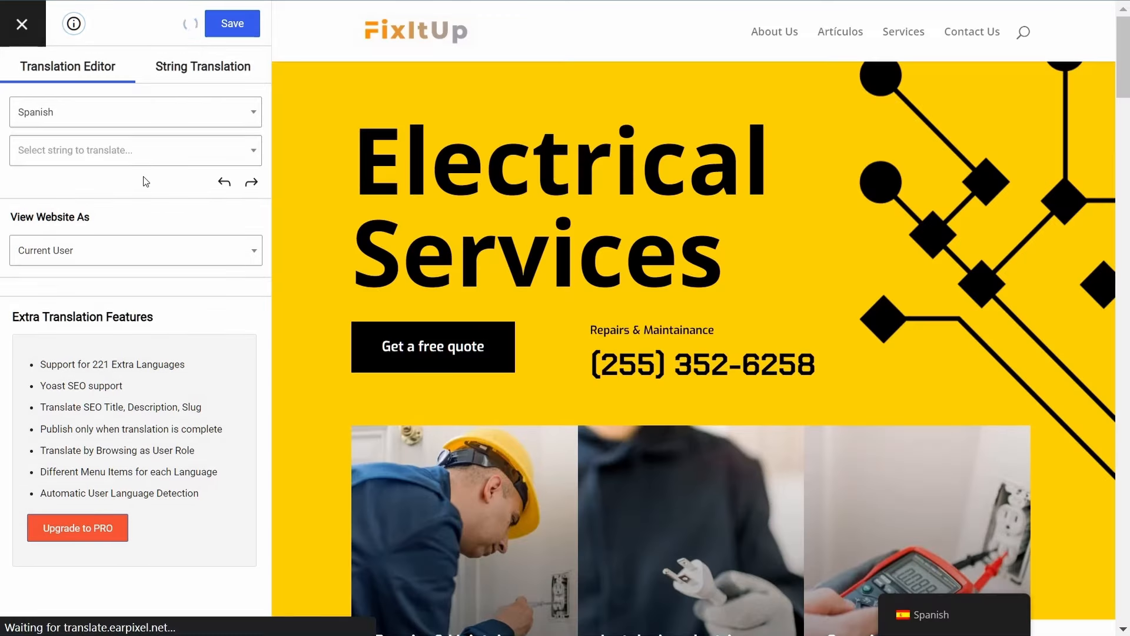
- Translate the Electrical Services heading as Servicios Eléctricos, using the translation memory suggestion without the FixItUp prefix, and save it
{"action": "mouse_move", "coordinate": [387, 148]}
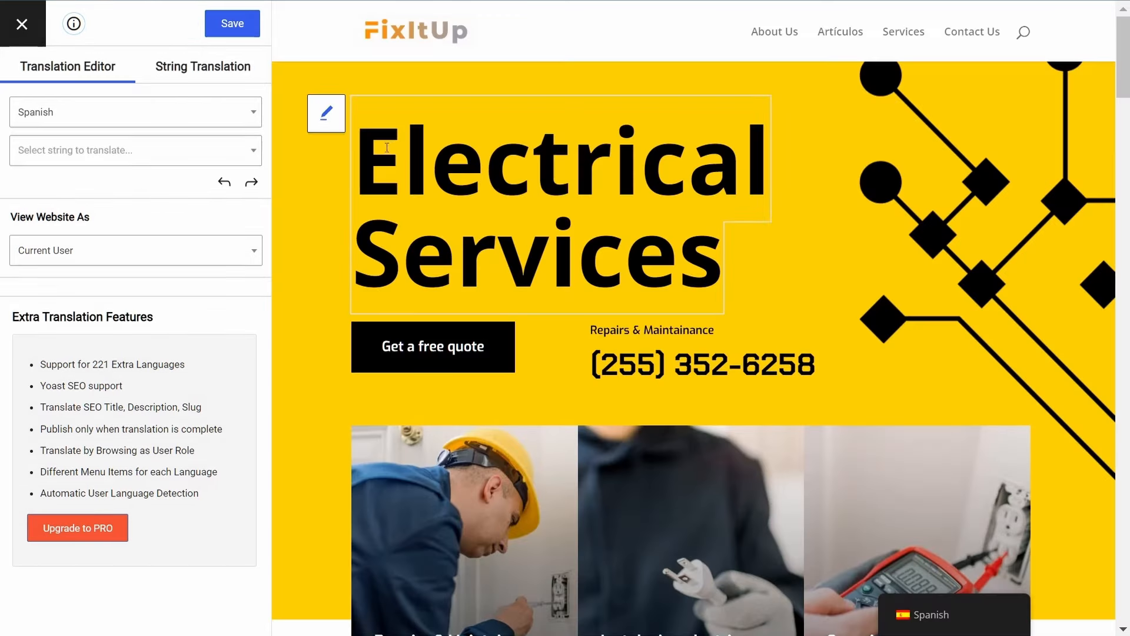
{"action": "left_click", "coordinate": [331, 126]}
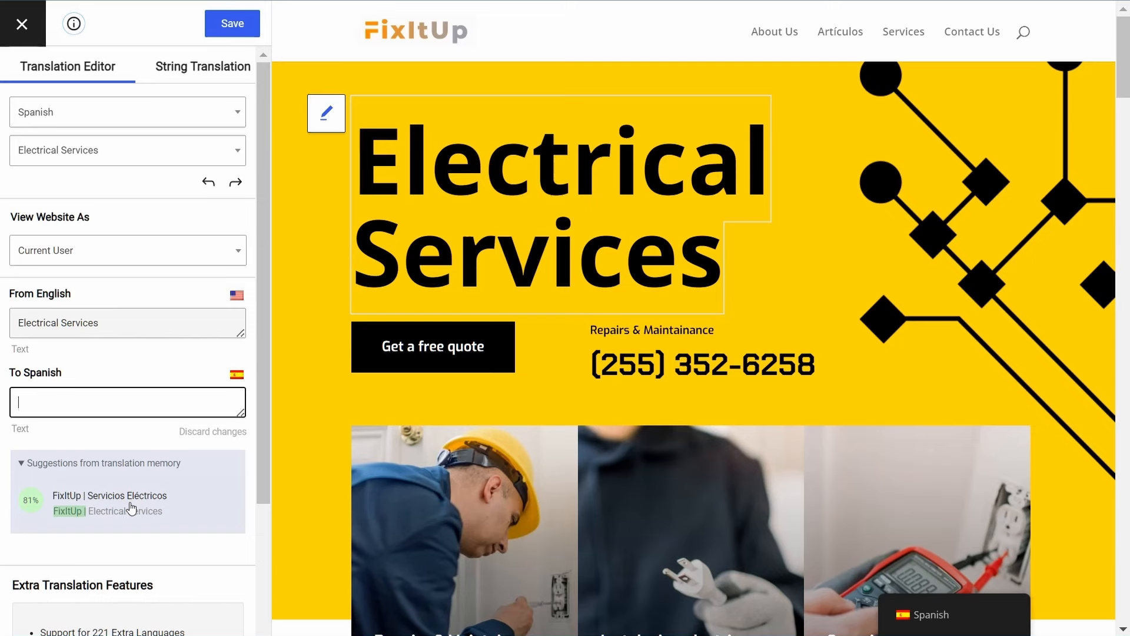
{"action": "left_click", "coordinate": [131, 505]}
{"action": "left_click_drag", "start_coordinate": [58, 402], "coordinate": [2, 406]}
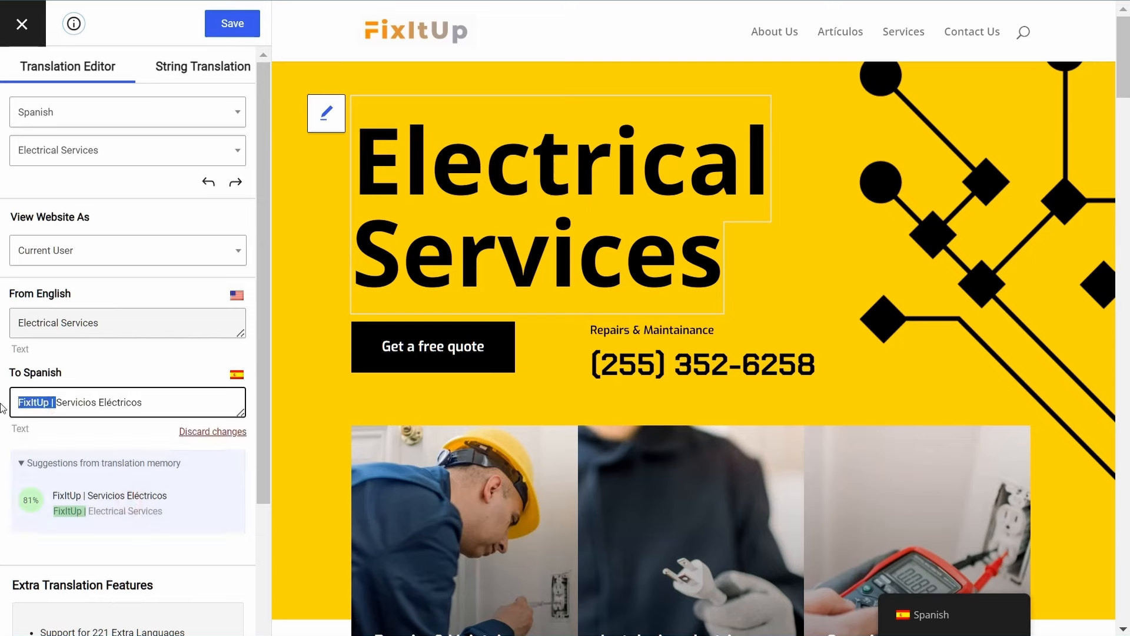
{"action": "key", "text": "BackSpace"}
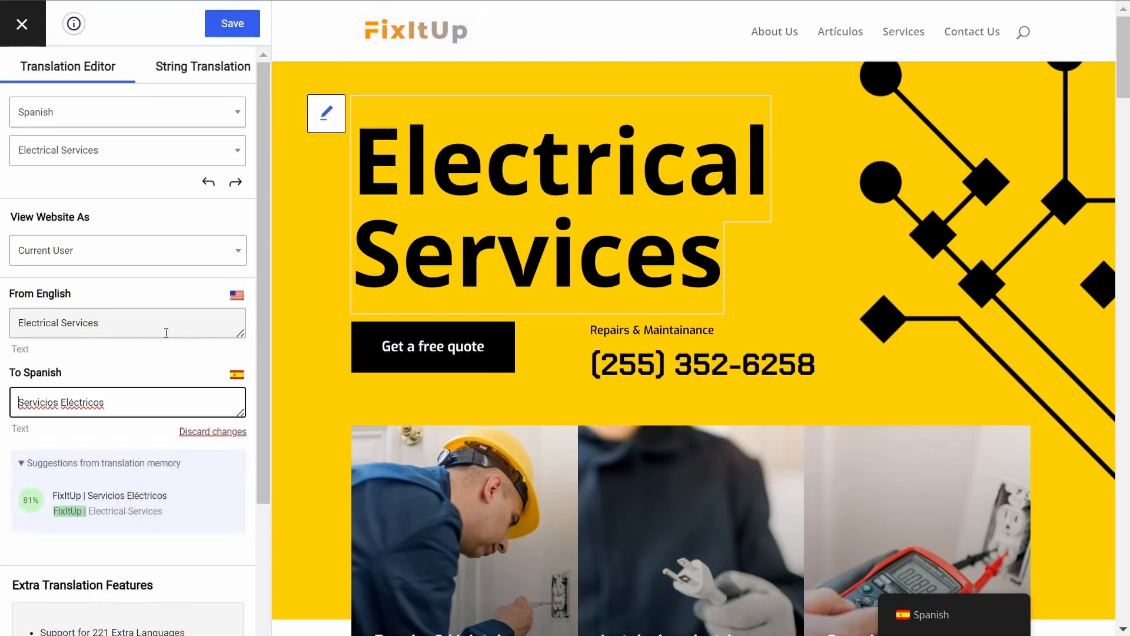
{"action": "left_click", "coordinate": [225, 24]}
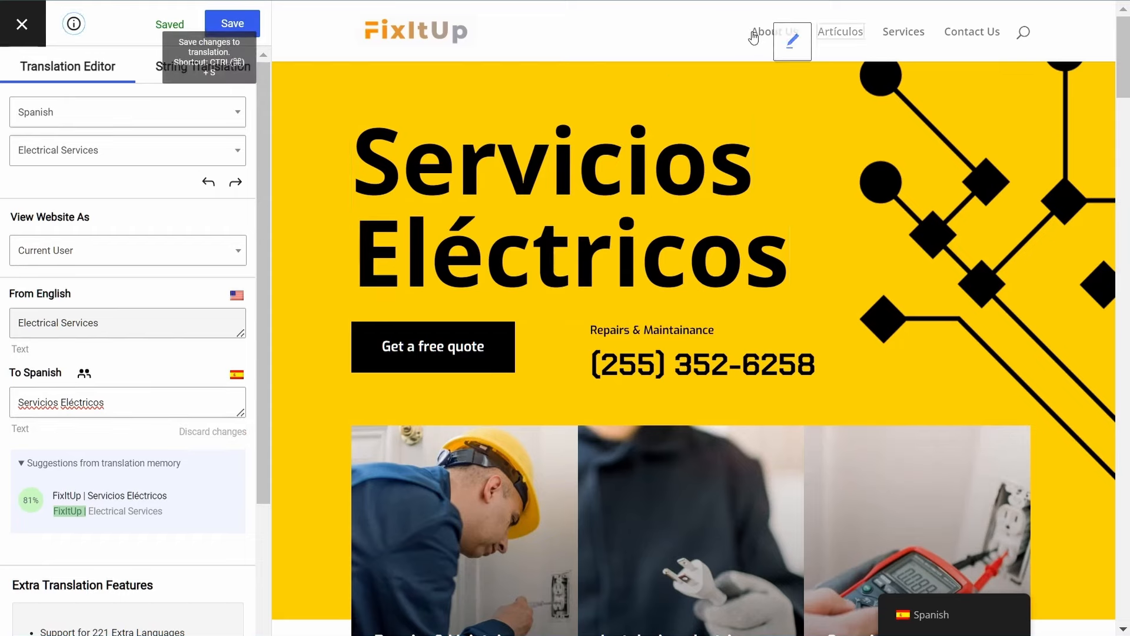
- Translate the About Us menu item into Spanish as Sobre Nosotros and save the translation
{"action": "left_click", "coordinate": [726, 41]}
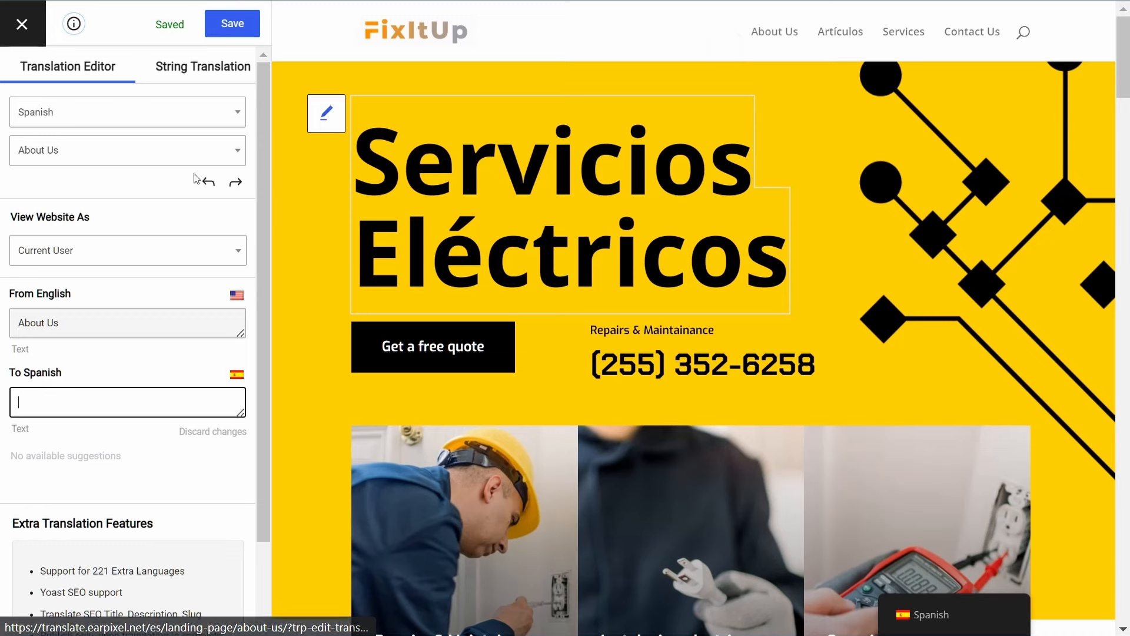
{"action": "type", "text": "Sobre Nosotros"}
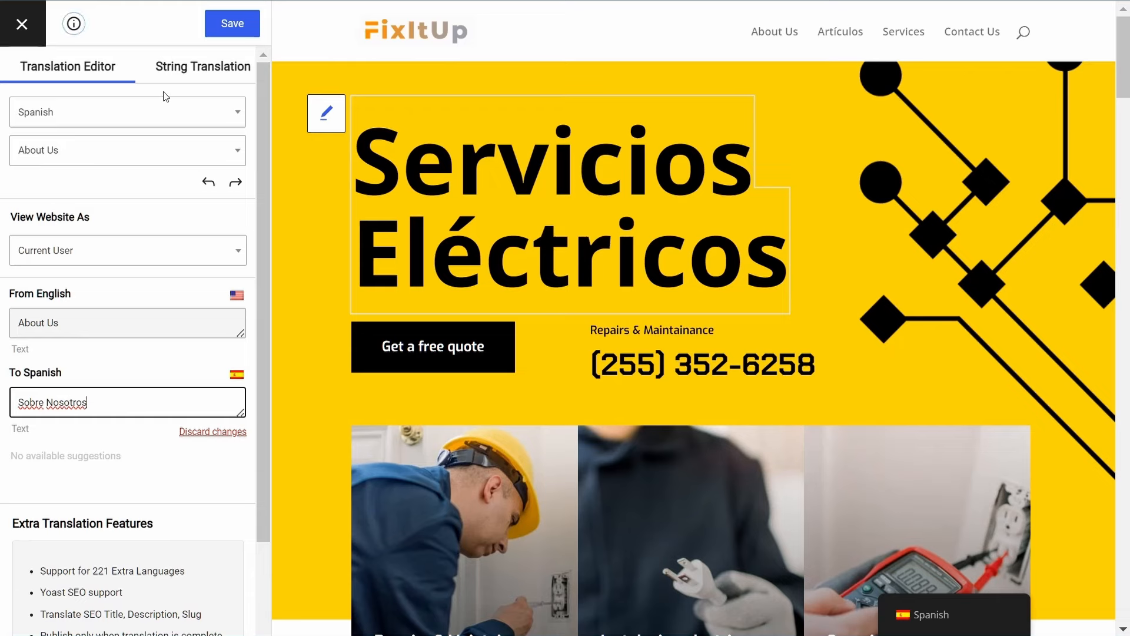
{"action": "left_click", "coordinate": [222, 23]}
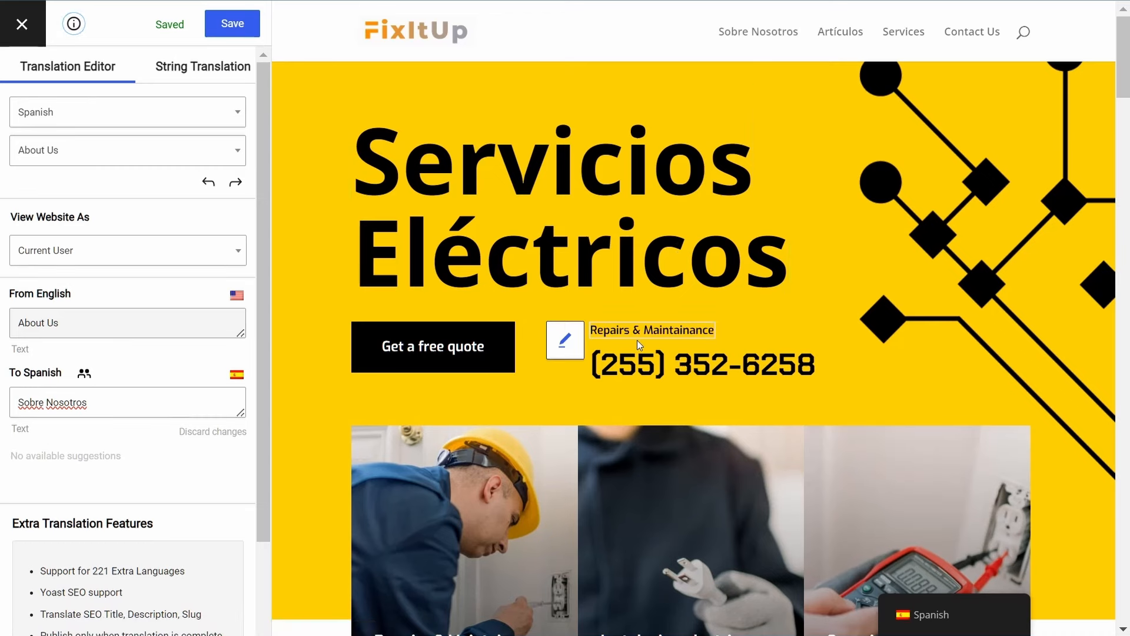
- Open the Repairs & Maintainance text above the phone number for translation and start its Spanish version with "Repara"
{"action": "left_click", "coordinate": [564, 340]}
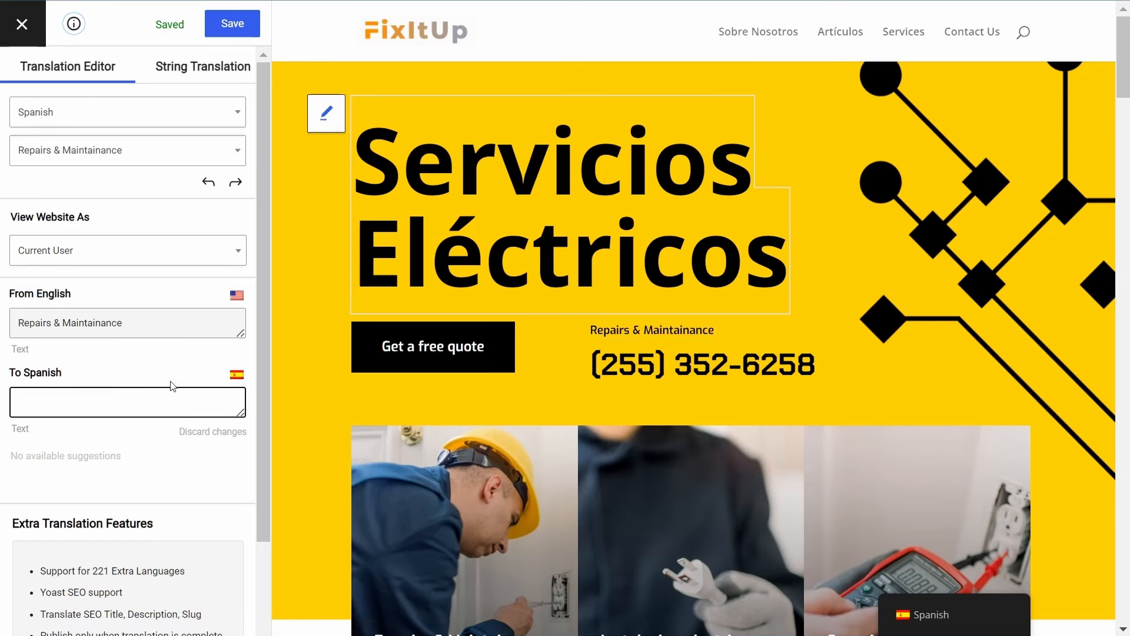
{"action": "type", "text": "Repara"}
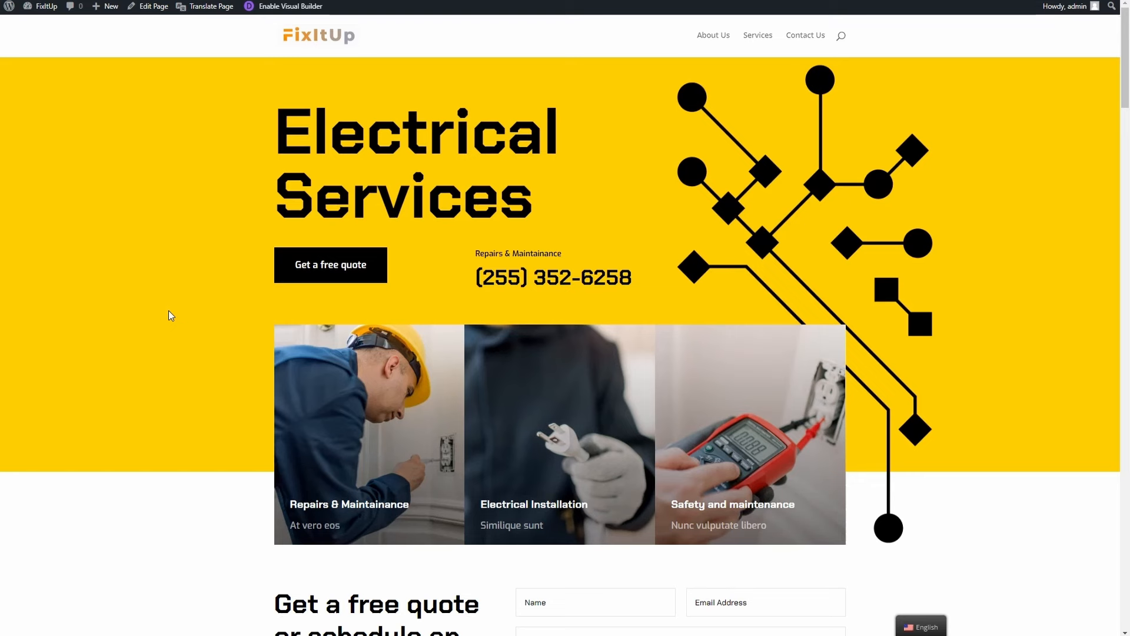
- Switch the live Electrical Services page from English to Spanish with the site's floating language switcher
{"action": "mouse_move", "coordinate": [938, 629]}
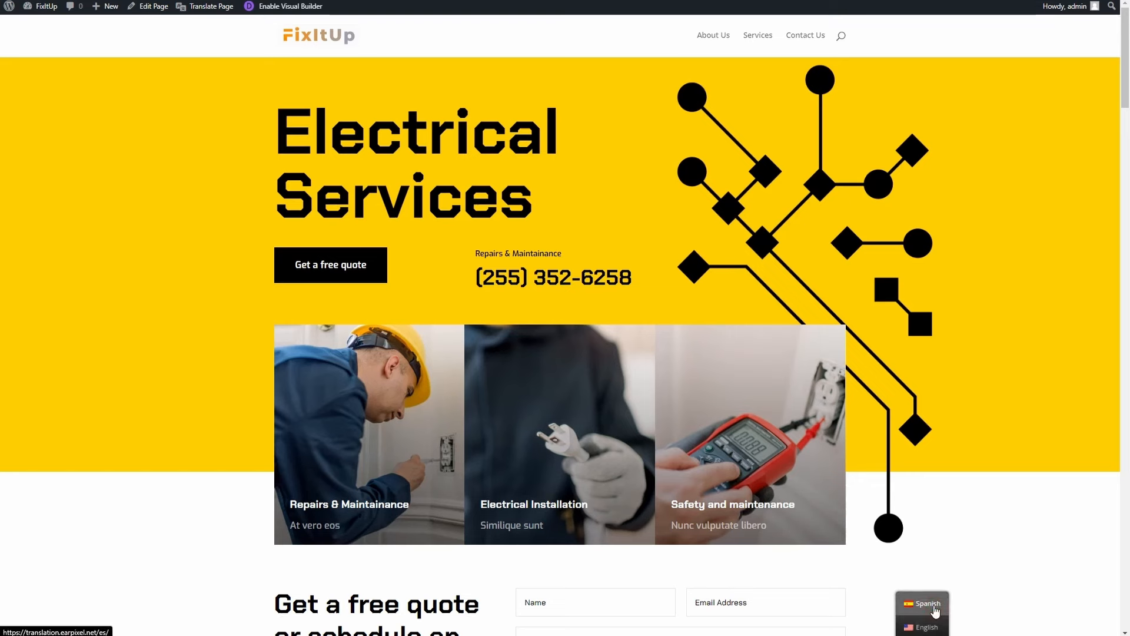
{"action": "left_click", "coordinate": [928, 604]}
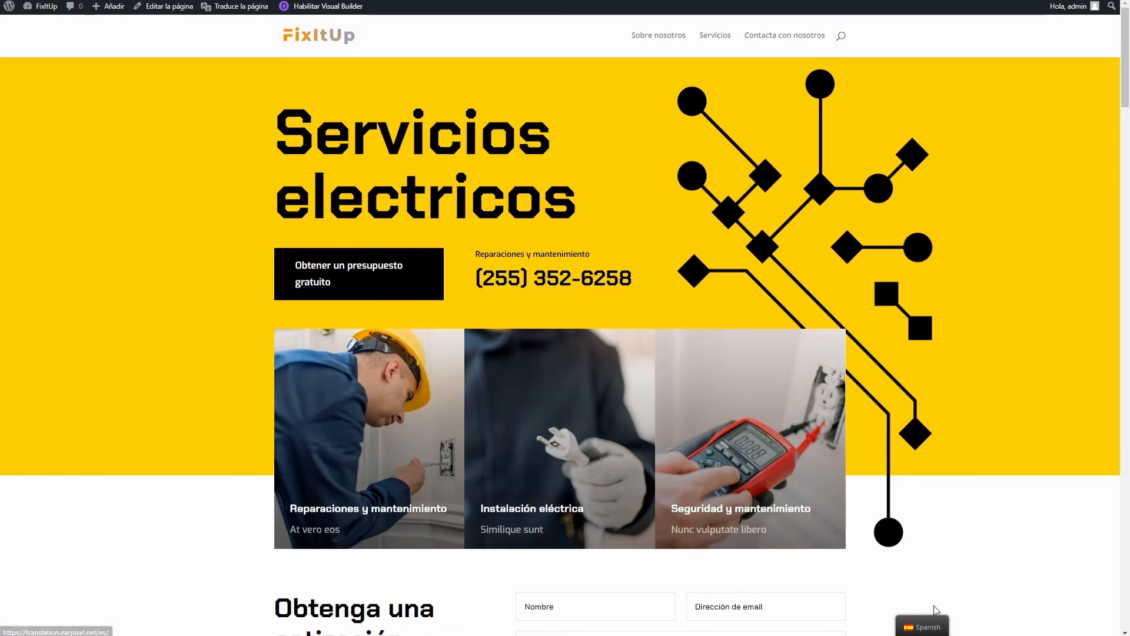